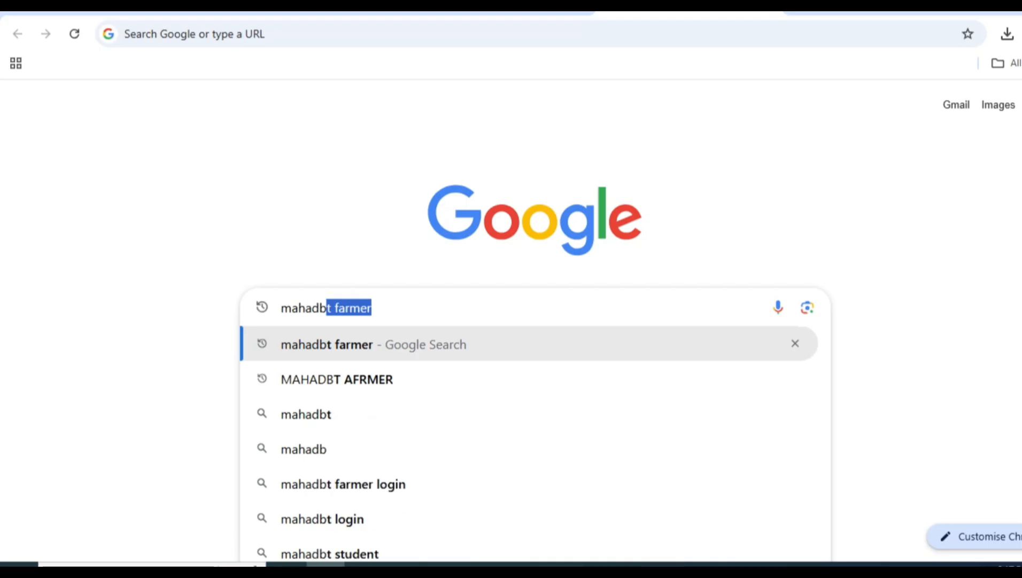
# Search Google for 'mahadbt farmer' and open the AgriLogin - Maha DBT - Maharashtra result.
pyautogui.press('BackSpace')
pyautogui.write('t farmer')
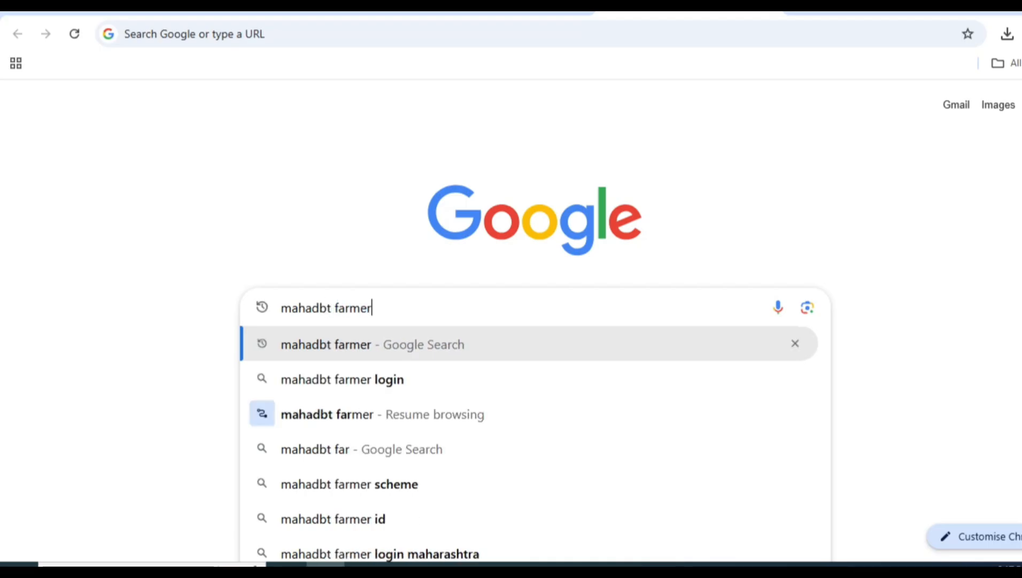
pyautogui.press('Return')
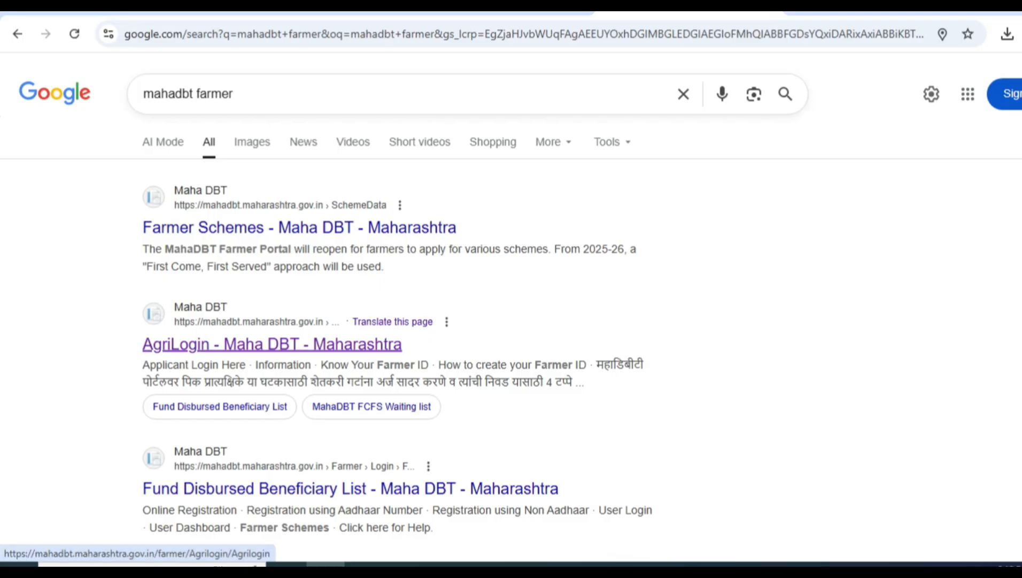
pyautogui.click(272, 344)
# Launch the HP Scan To app from Windows search.
pyautogui.press('super')
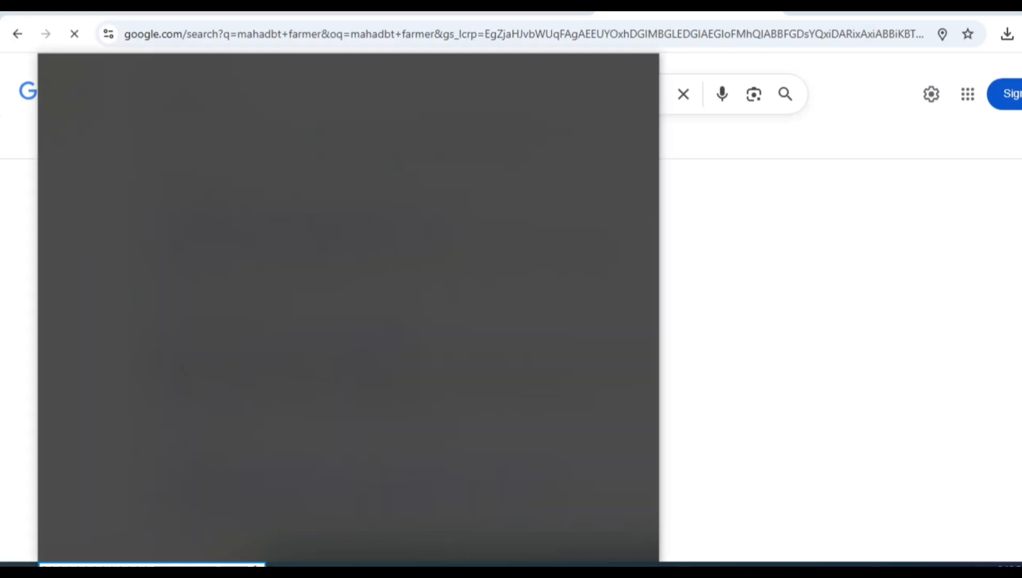
pyautogui.write('sca')
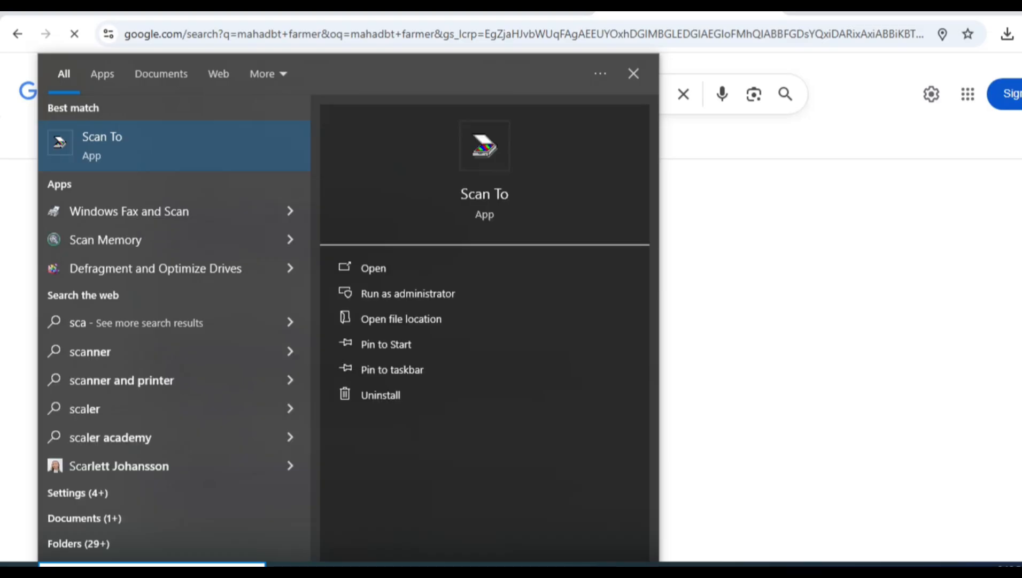
pyautogui.write('n to')
pyautogui.press('Return')
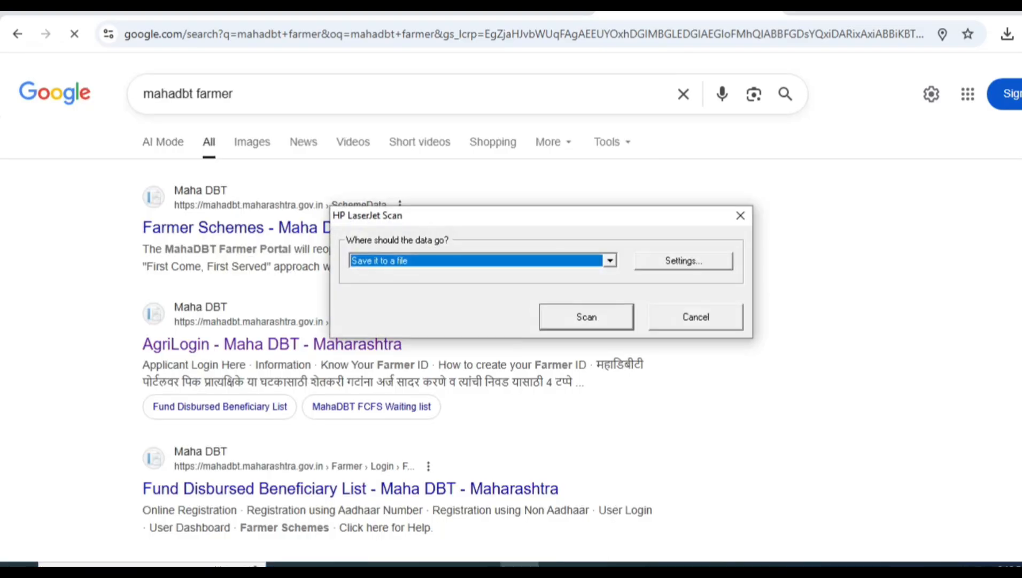
# Start a scan saved as a PDF file named 'pass' on the Desktop.
pyautogui.press('Return')
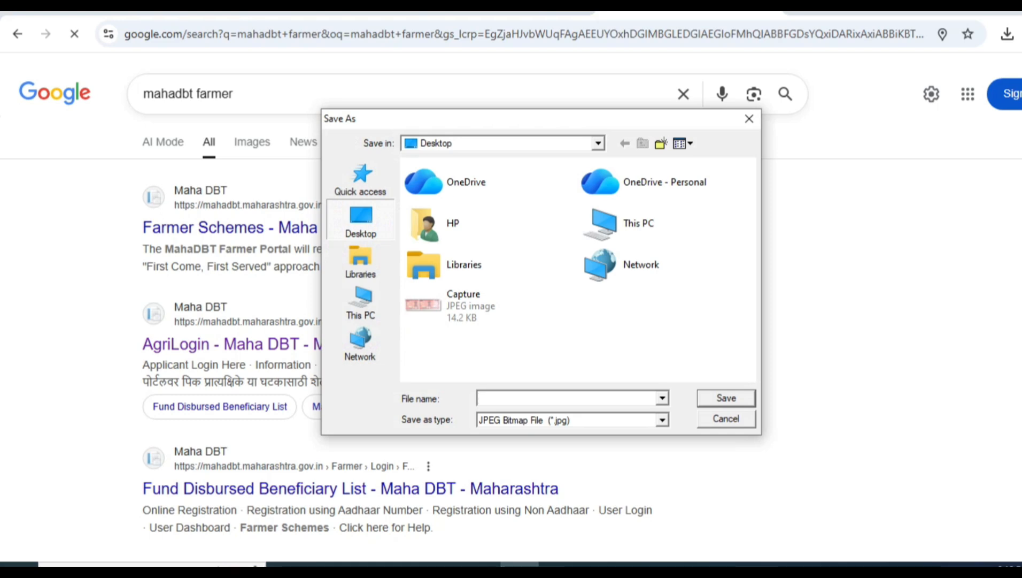
pyautogui.click(535, 420)
pyautogui.click(527, 486)
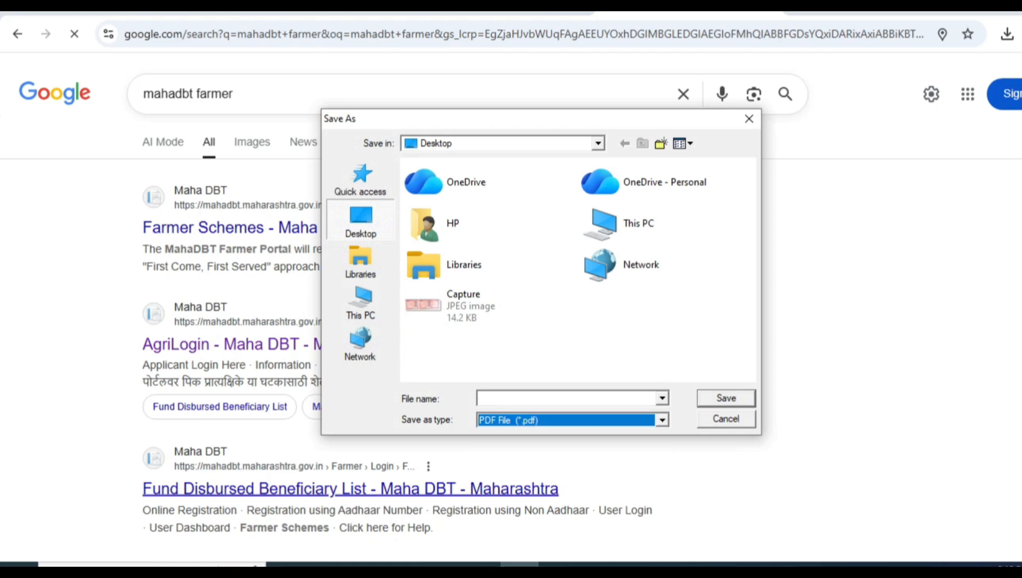
pyautogui.click(479, 397)
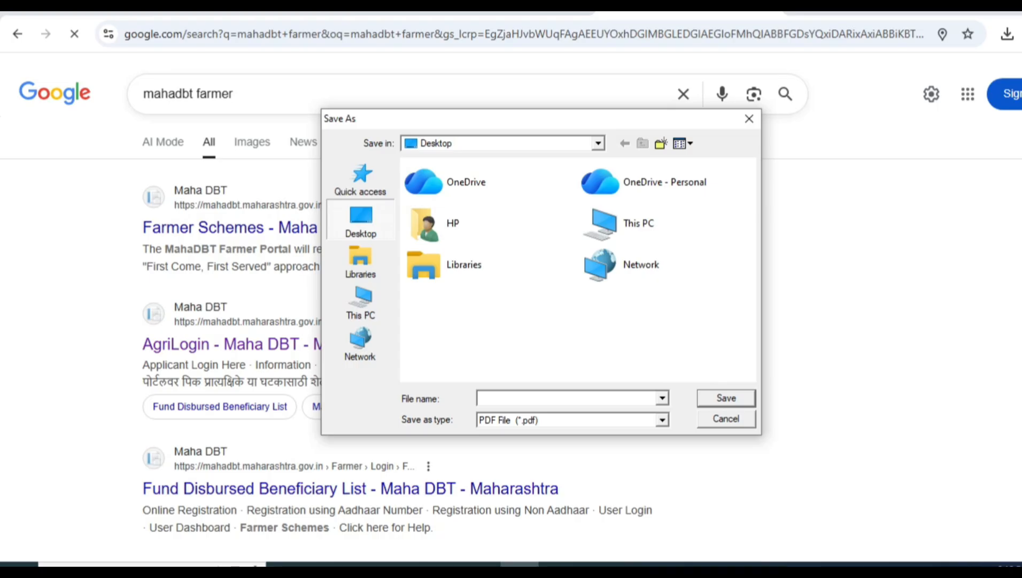
pyautogui.write('pass')
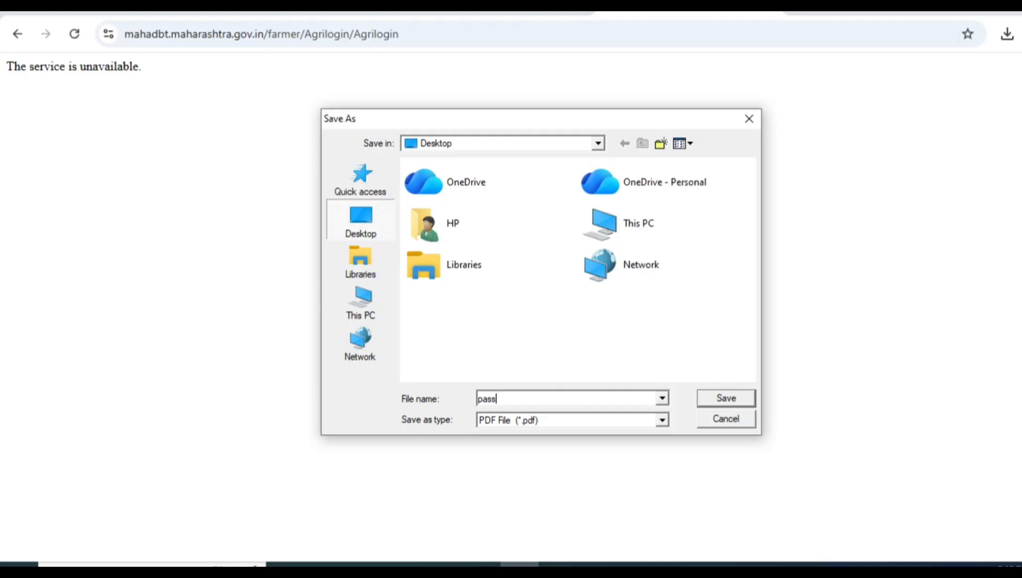
pyautogui.press('Return')
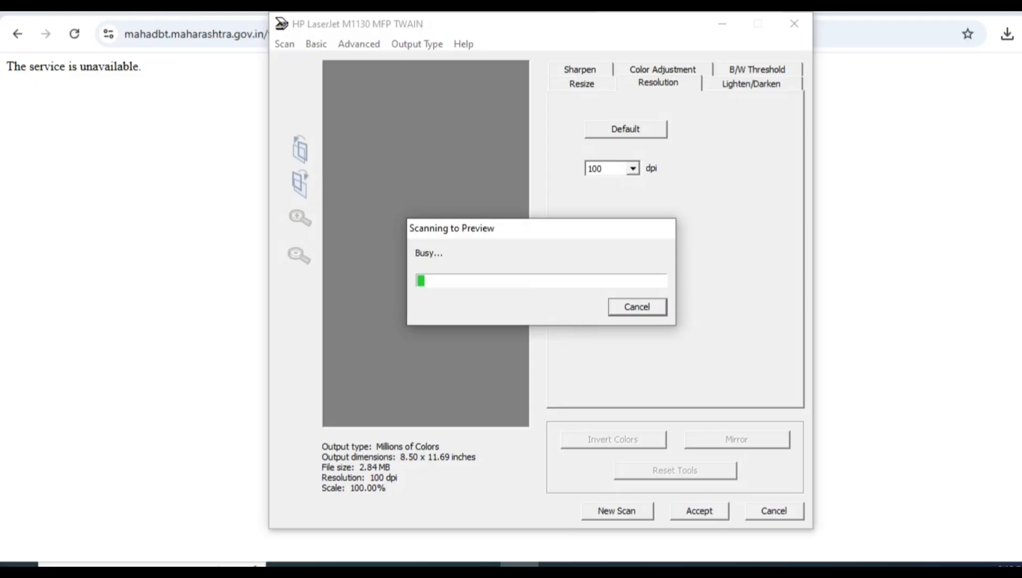
# Reload the MahaDBT login page and check the AgriStack enrolment status tab.
pyautogui.hotkey('alt', 'Tab')
pyautogui.click(586, 28)
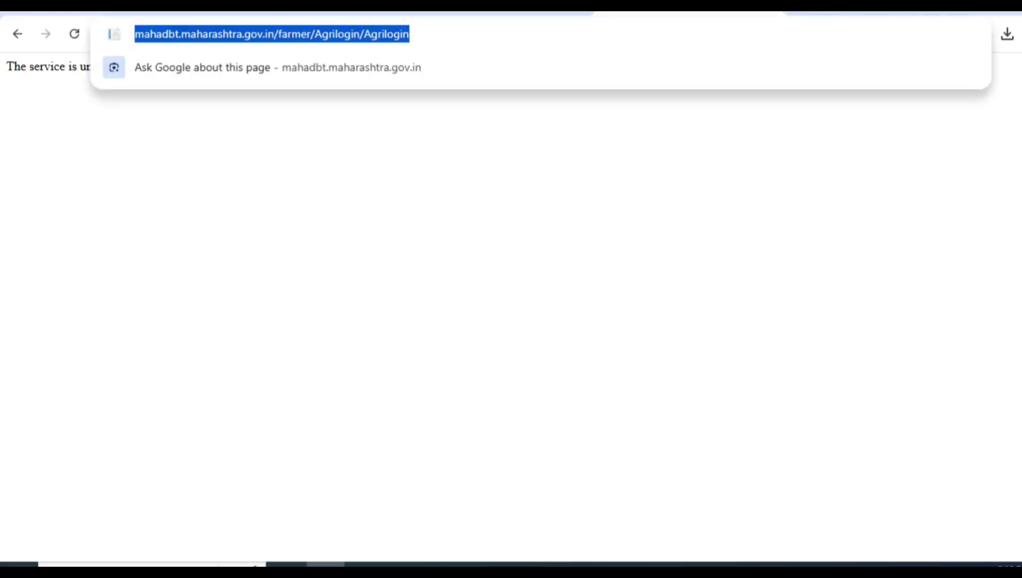
pyautogui.press('Return')
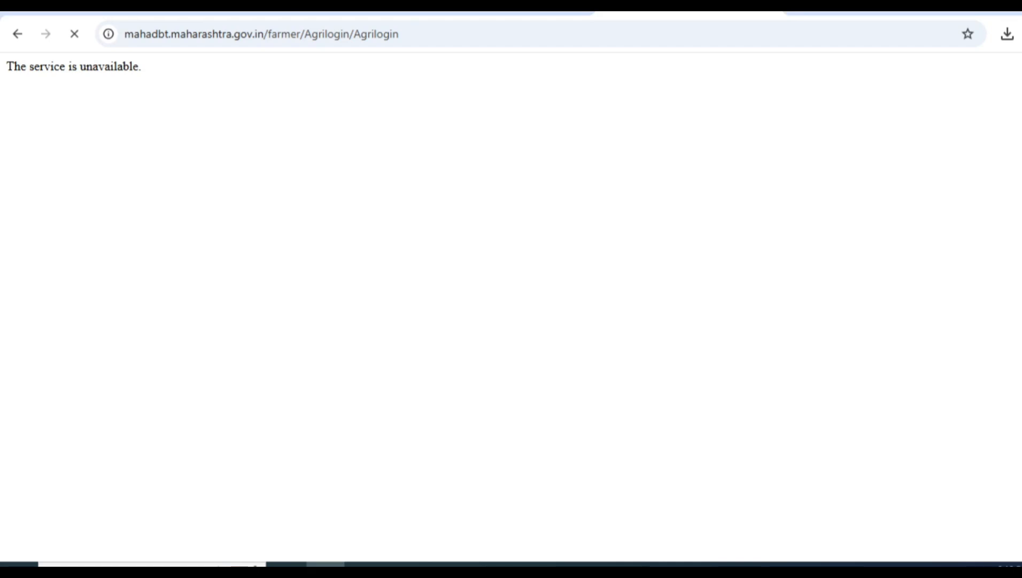
pyautogui.hotkey('ctrl', 'shift', 'Tab')
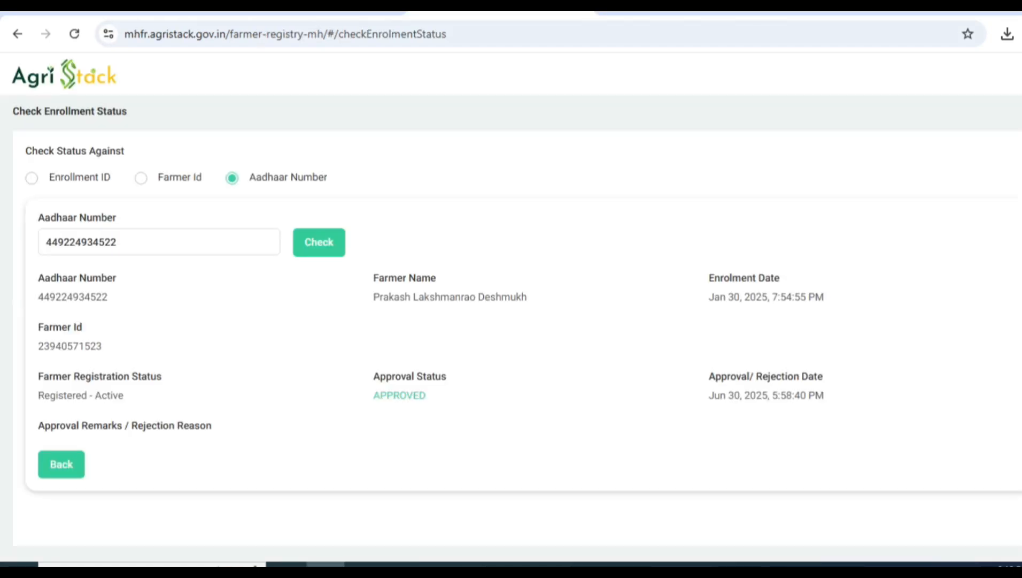
pyautogui.hotkey('ctrl', 'Tab')
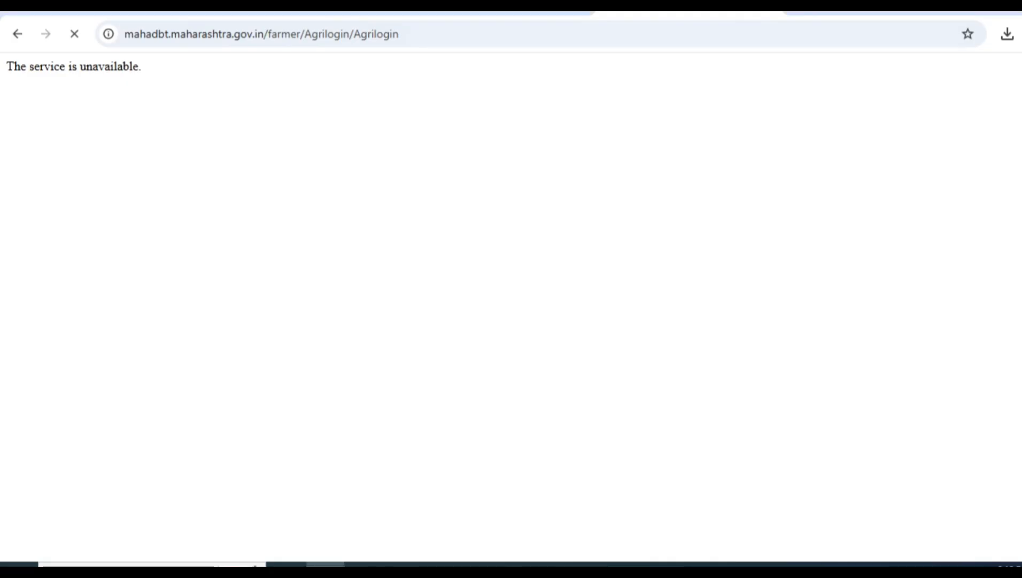
pyautogui.hotkey('ctrl', 'shift', 'Tab')
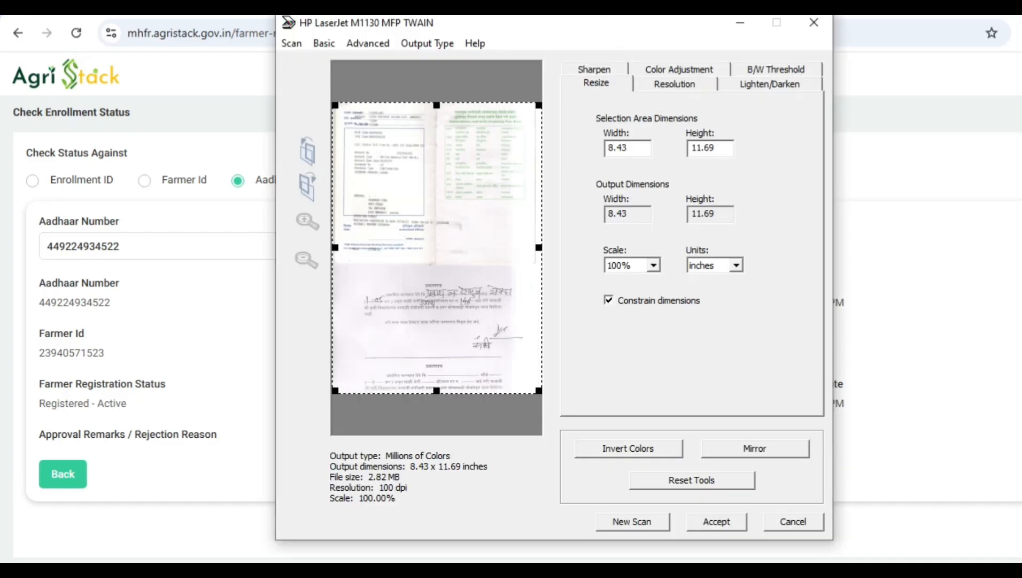
# Crop the passbook scan to 8.20 × 10.19 inches with unconstrained dimensions and accept it.
pyautogui.click(609, 300)
pyautogui.moveTo(437, 391); pyautogui.dragTo(437, 354)
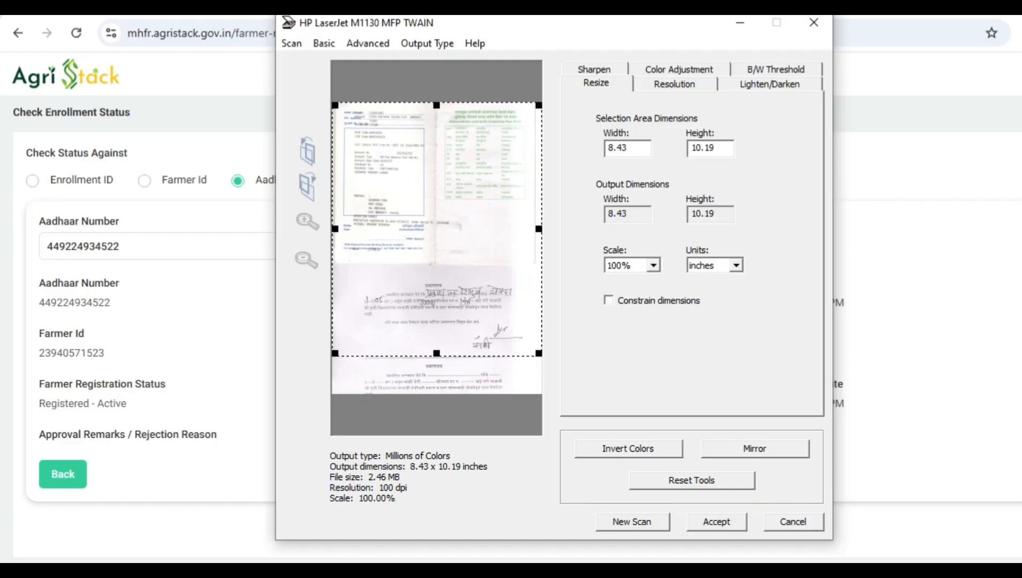
pyautogui.moveTo(539, 228); pyautogui.dragTo(533, 228)
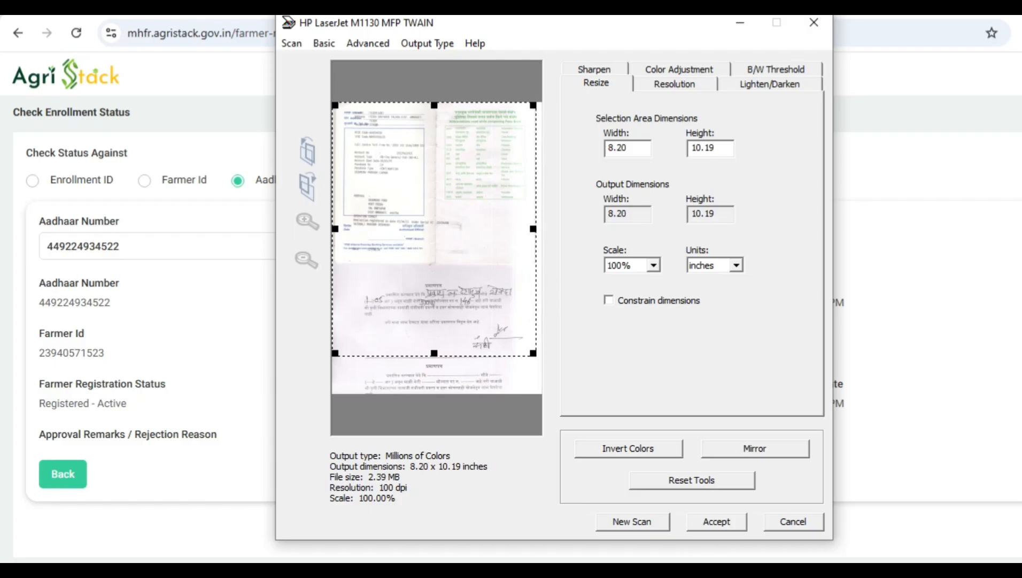
pyautogui.click(717, 522)
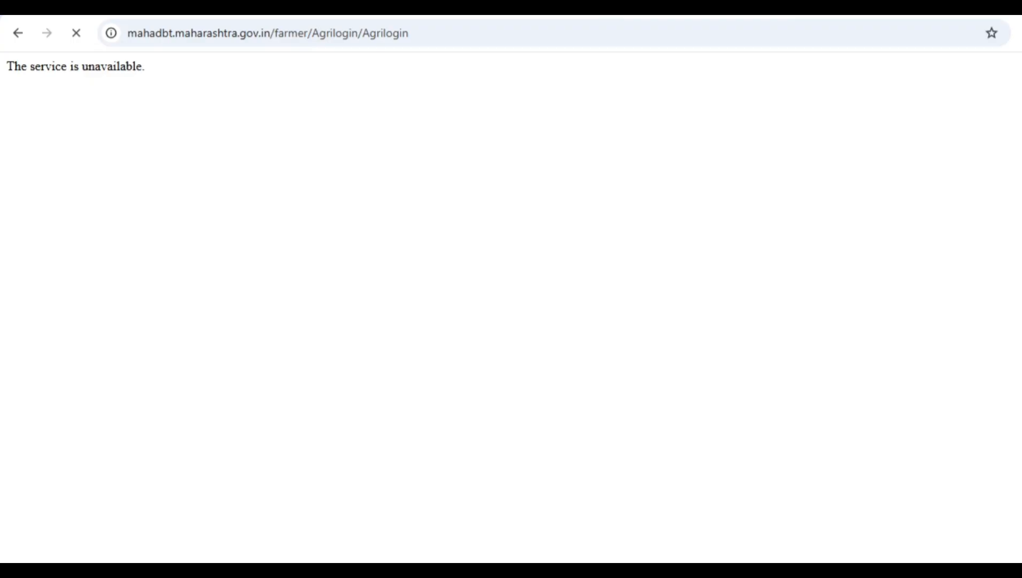
# Go back to the Google results and reopen the AgriLogin - Maha DBT result.
pyautogui.click(278, 33)
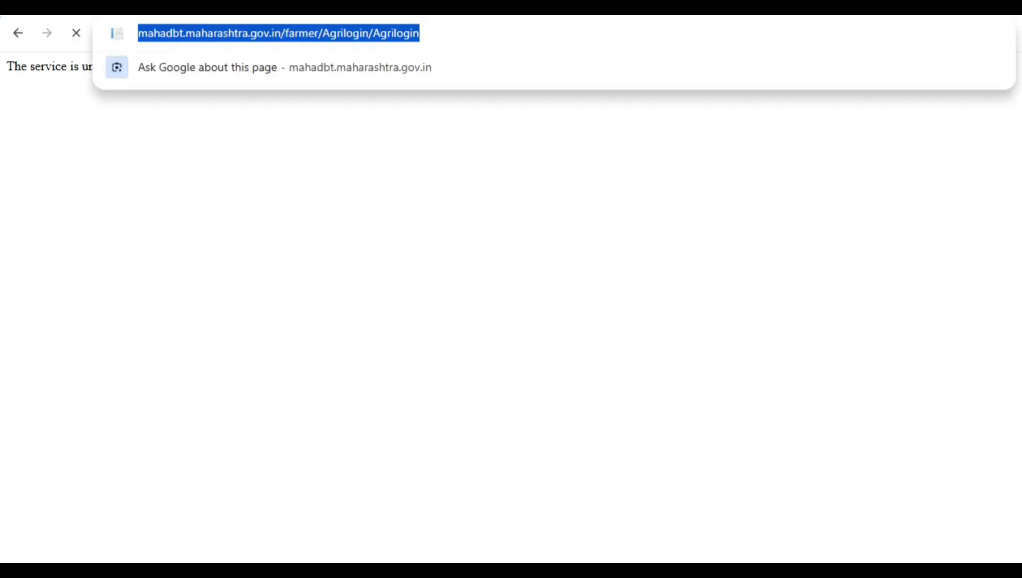
pyautogui.press('Return')
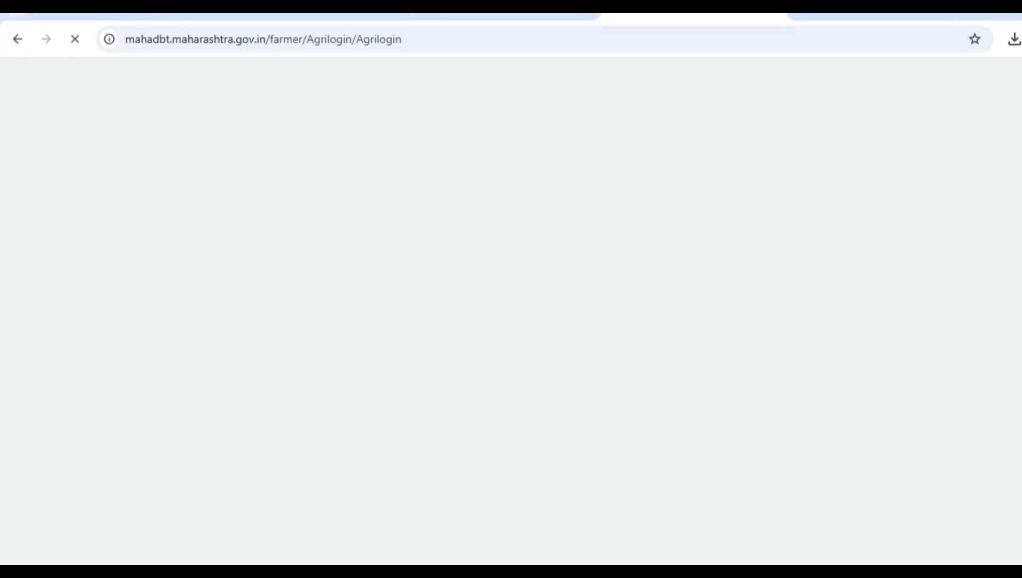
pyautogui.click(18, 39)
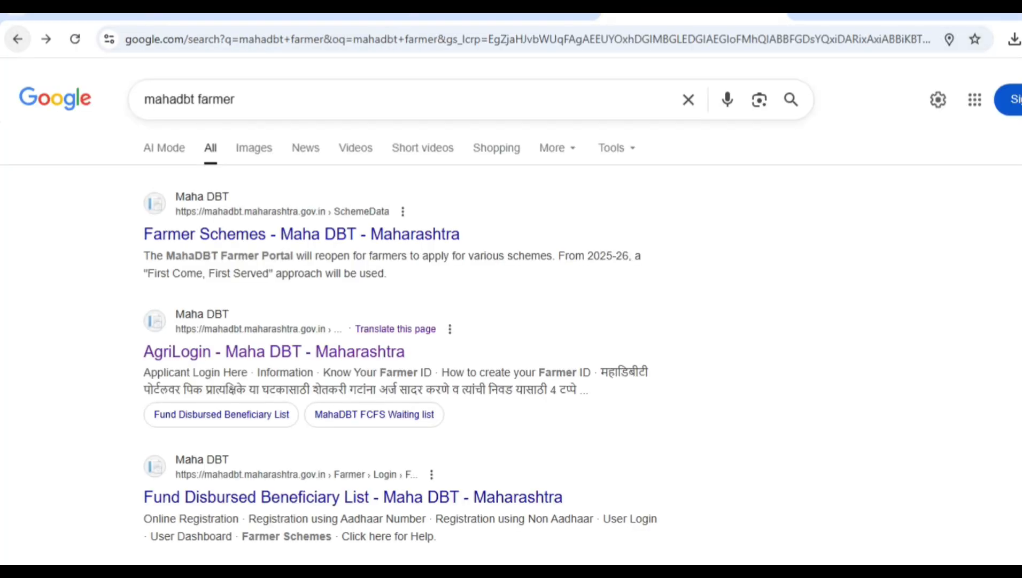
pyautogui.click(274, 351)
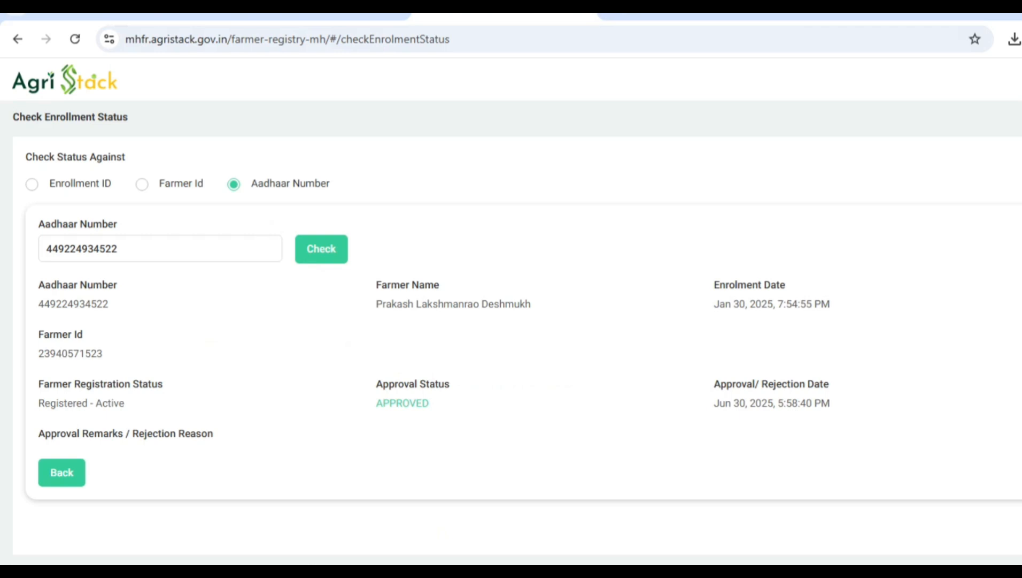
pyautogui.click(693, 16)
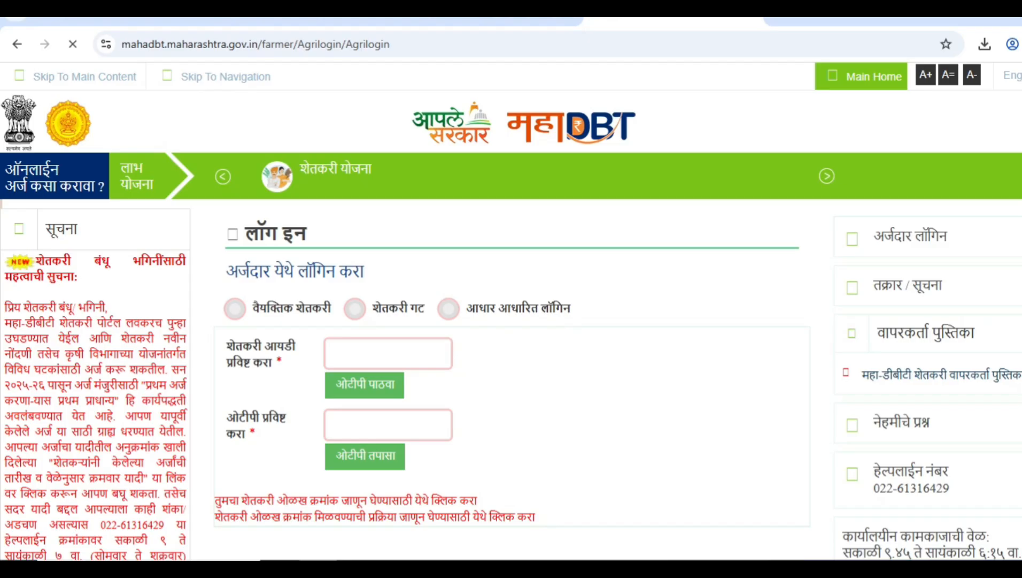
# Switch between the AgriStack and MahaDBT tabs, decline another scan page, and close the important-notice popup.
pyautogui.click(489, 20)
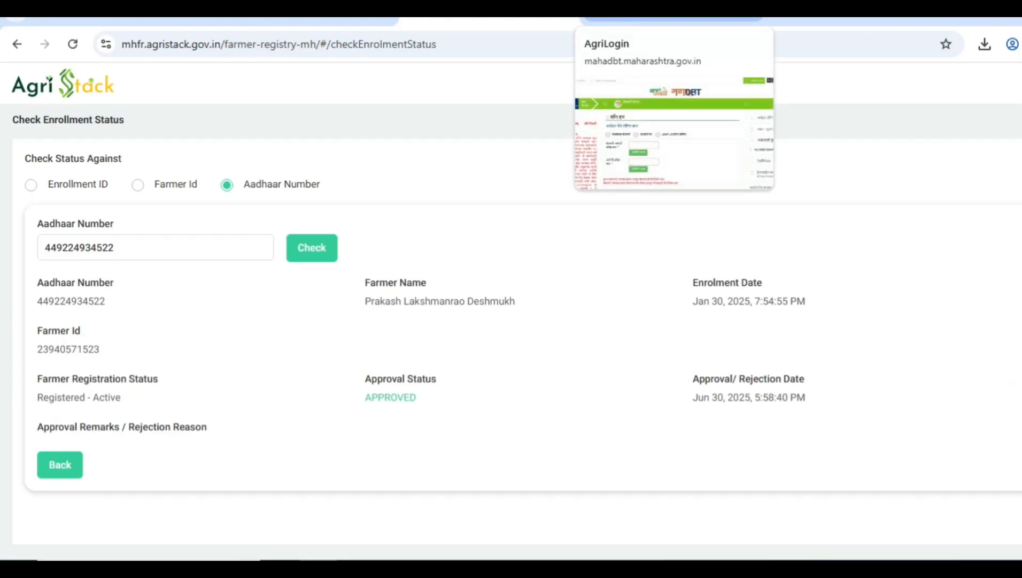
pyautogui.click(673, 20)
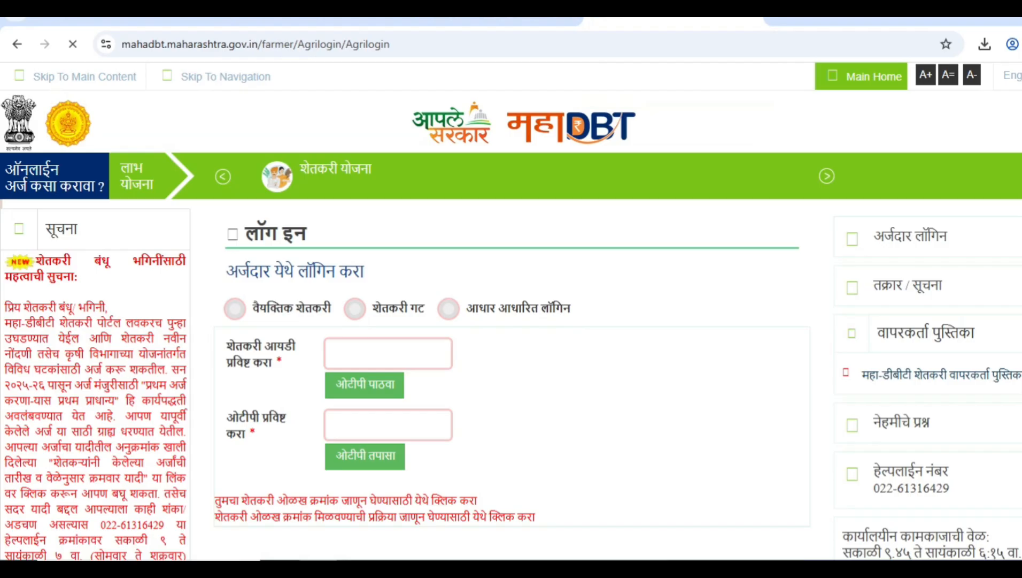
pyautogui.click(489, 21)
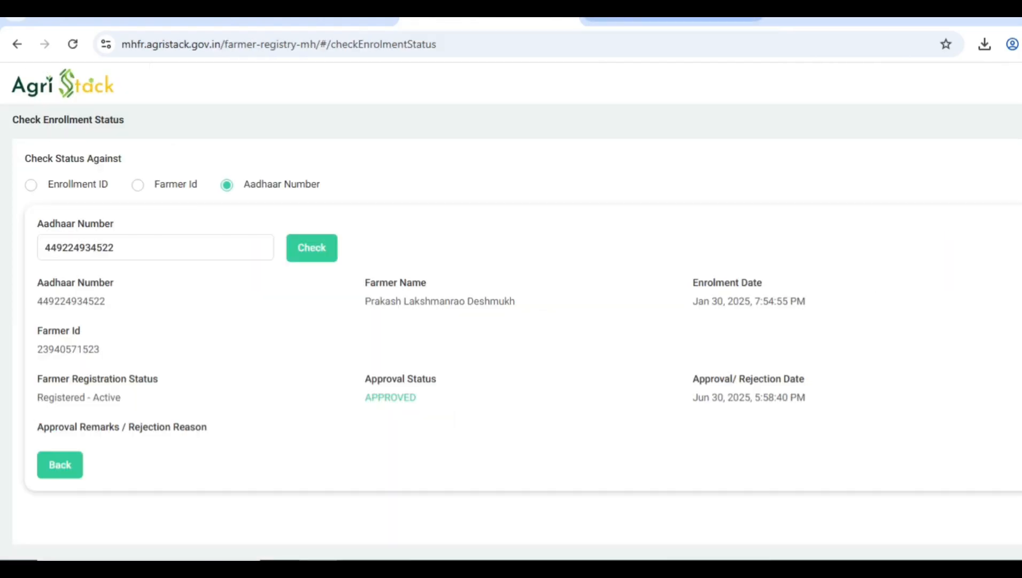
pyautogui.click(673, 20)
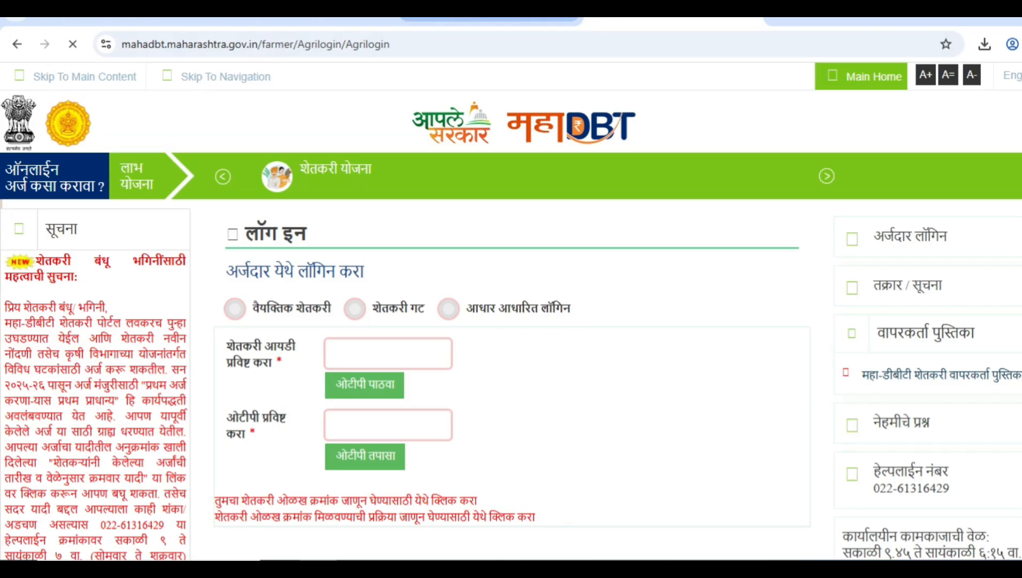
pyautogui.click(489, 21)
pyautogui.click(673, 20)
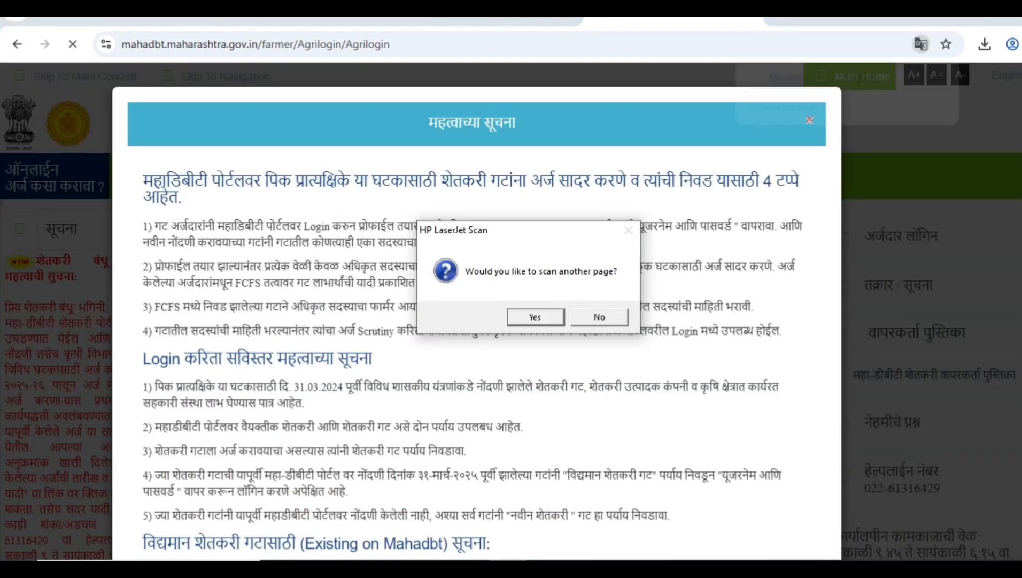
pyautogui.press('n')
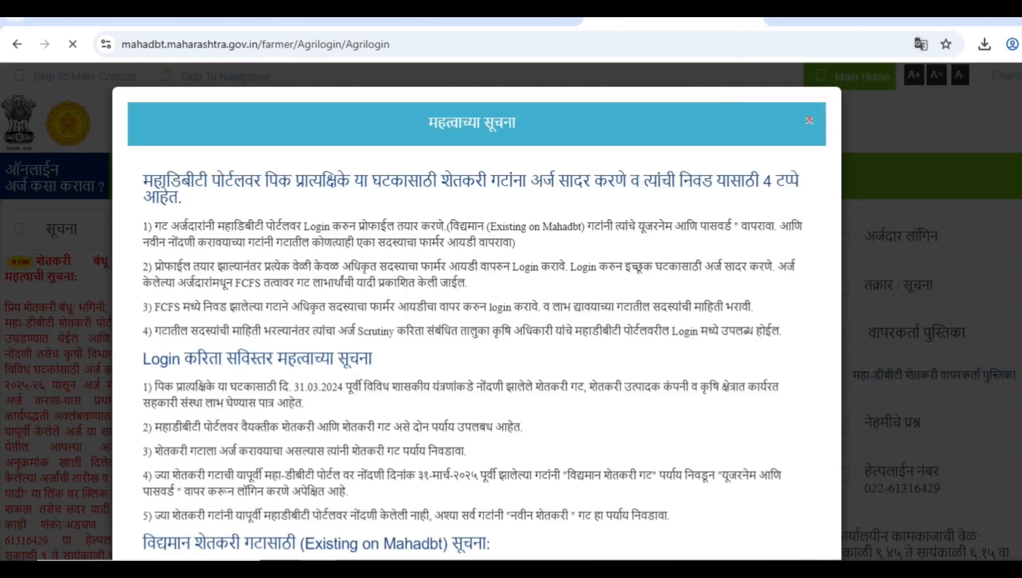
pyautogui.press('Escape')
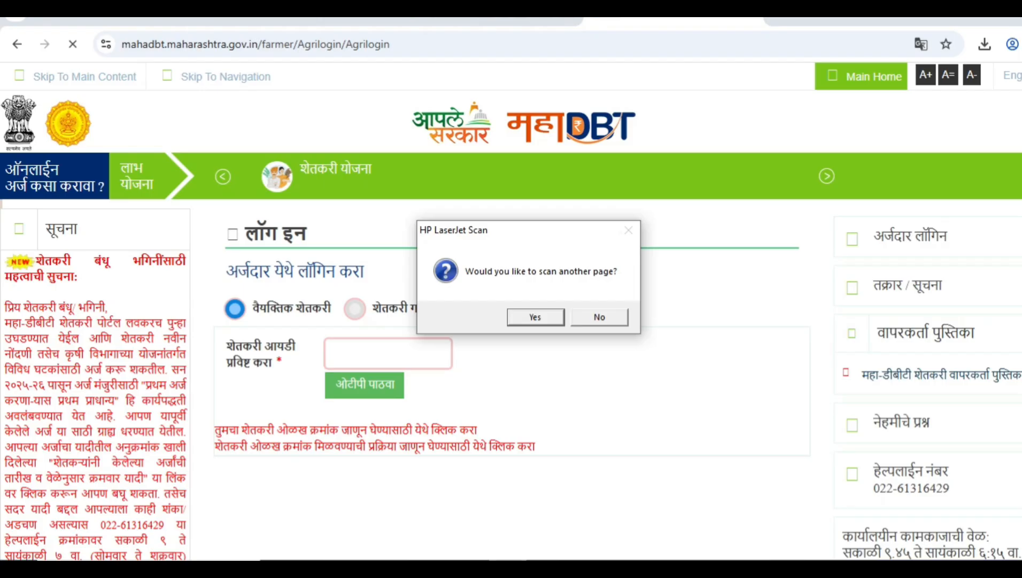
# Scan another page, then enter the AgriStack farmer ID on the MahaDBT login and send the OTP.
pyautogui.press('Return')
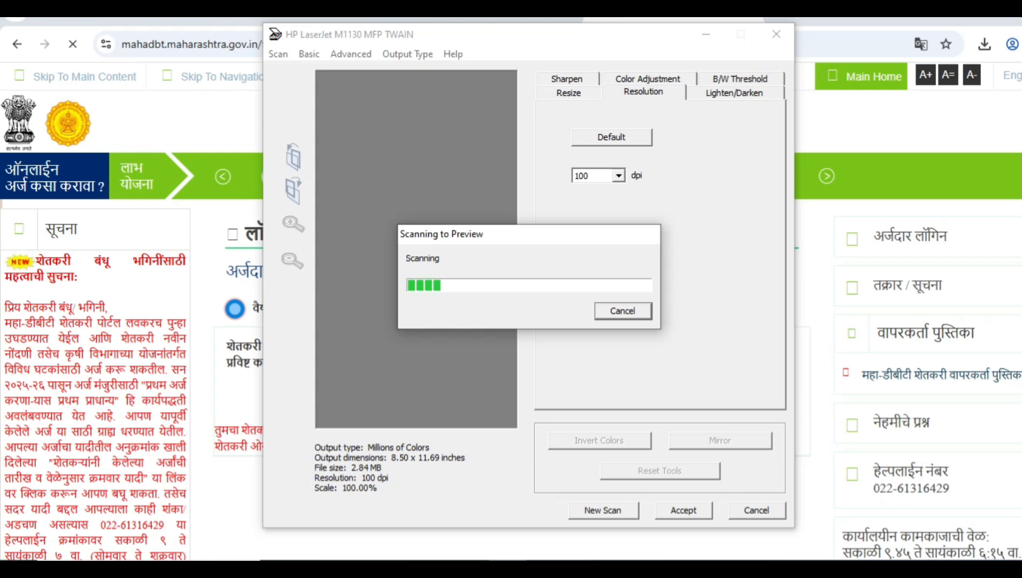
pyautogui.hotkey('alt', 'Tab')
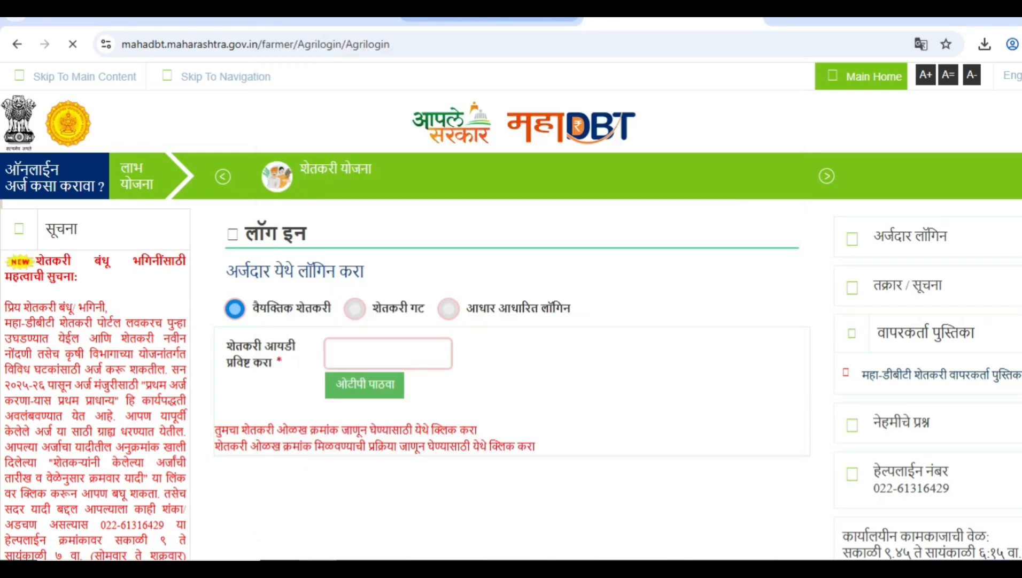
pyautogui.click(490, 20)
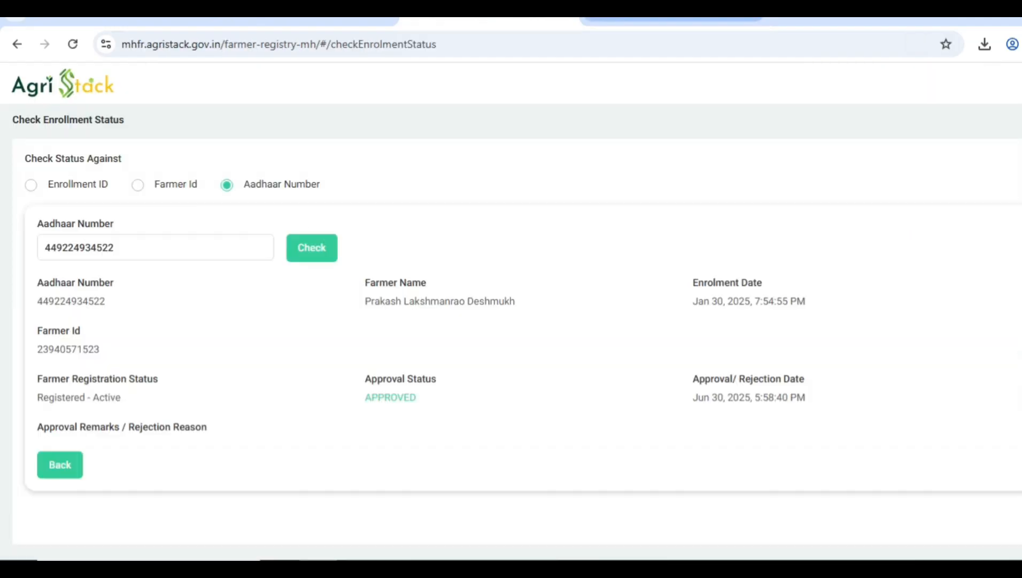
pyautogui.click(673, 20)
pyautogui.click(388, 353)
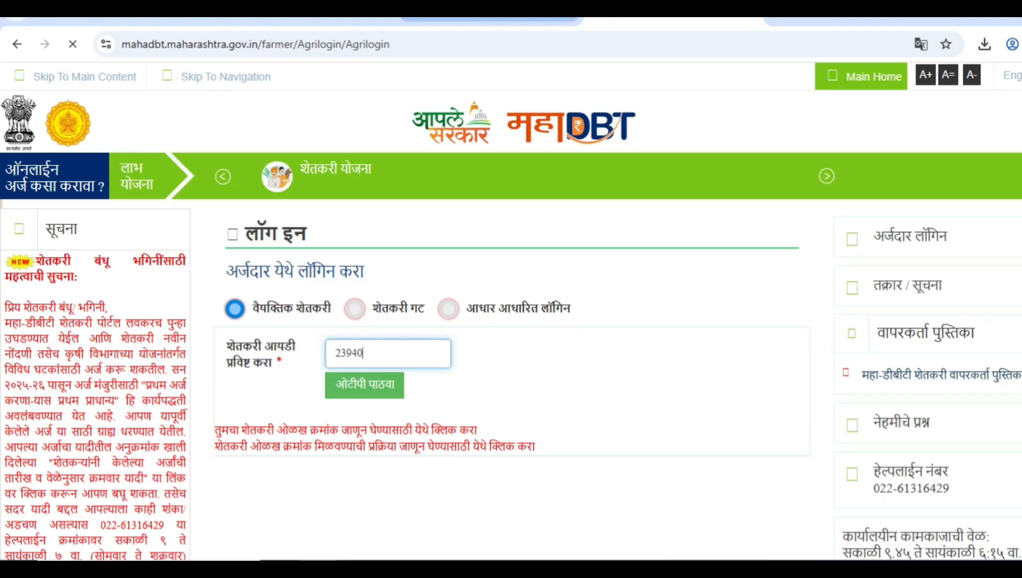
pyautogui.click(489, 20)
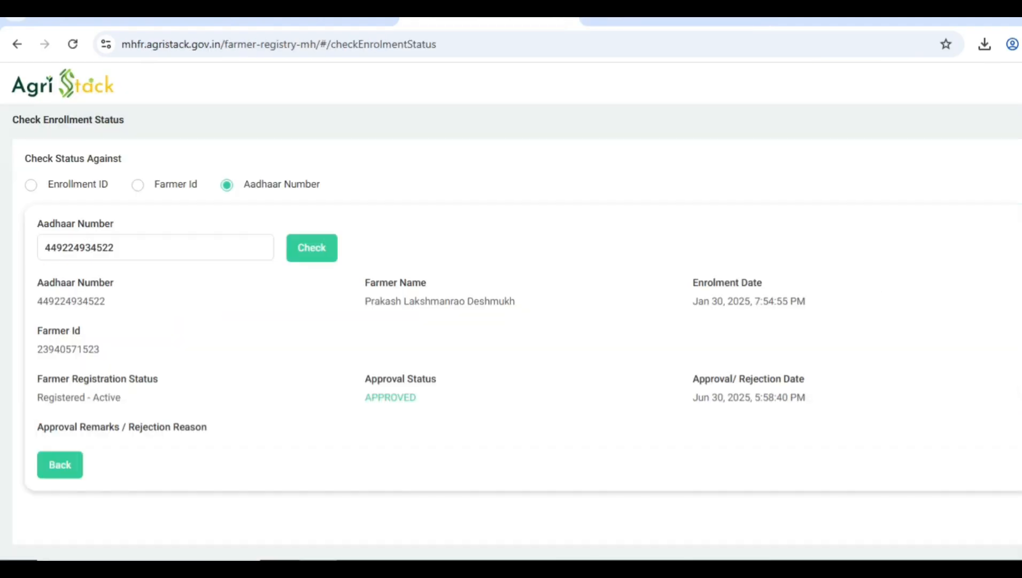
pyautogui.click(673, 20)
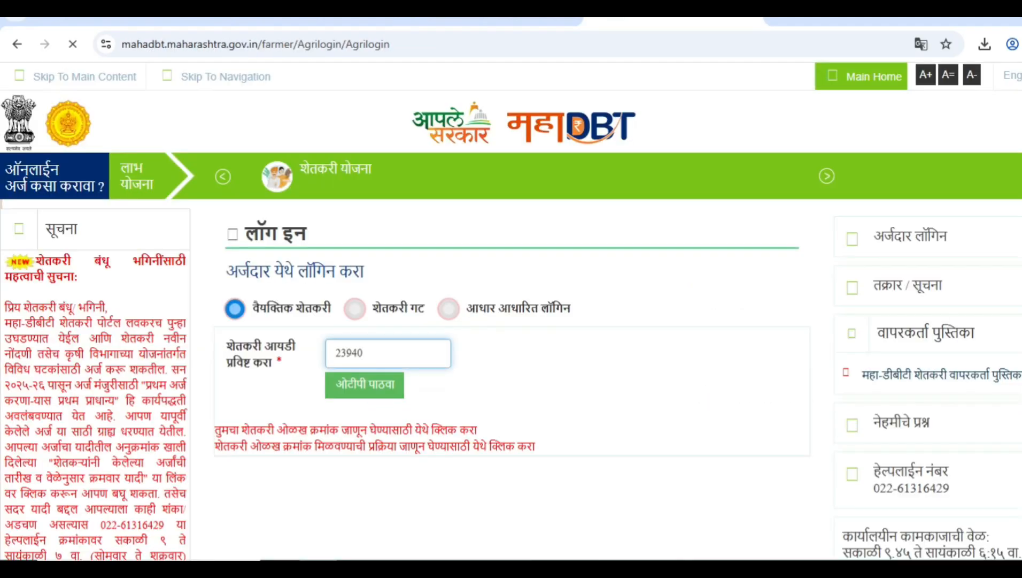
pyautogui.click(490, 20)
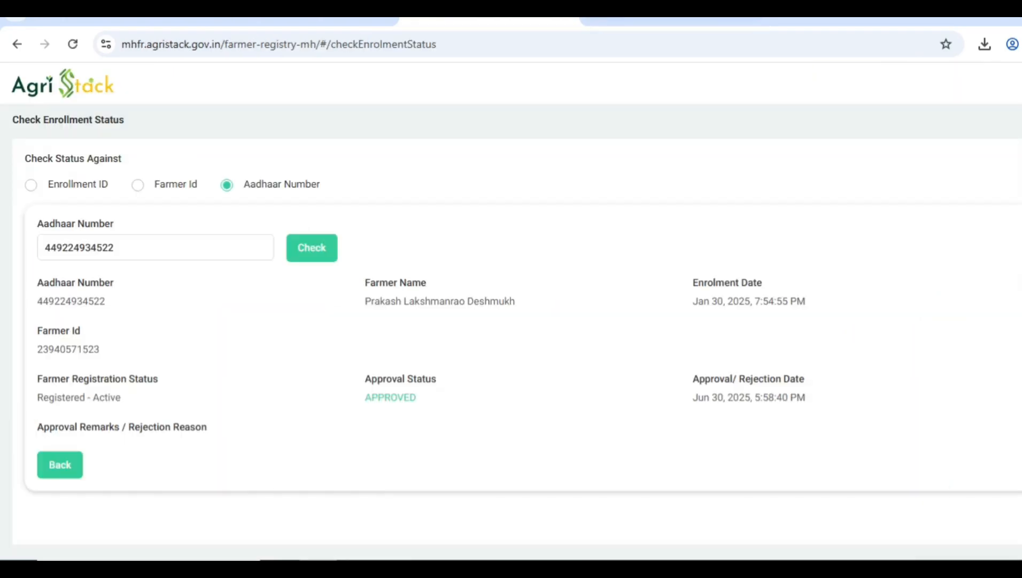
pyautogui.click(673, 20)
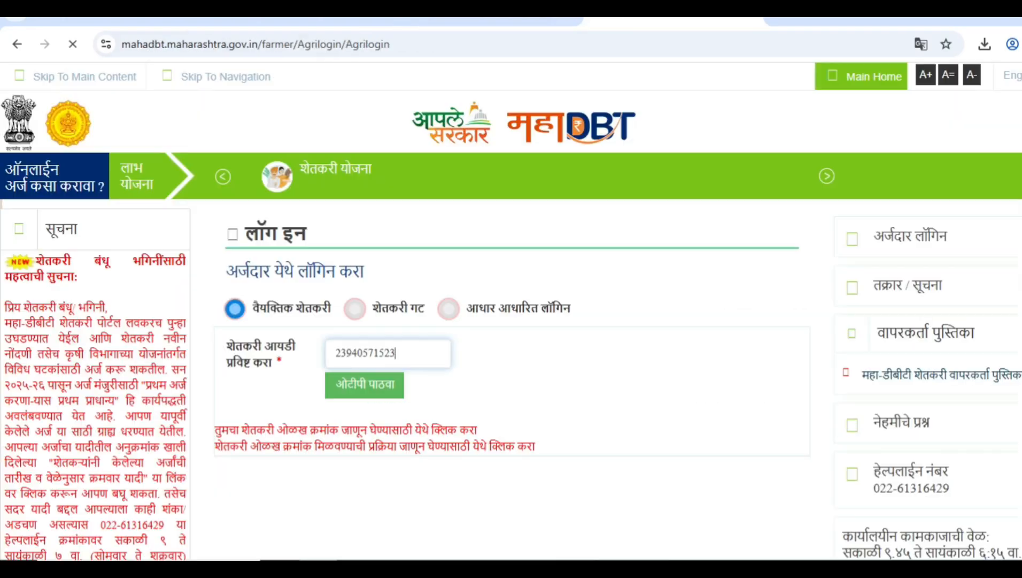
pyautogui.click(364, 384)
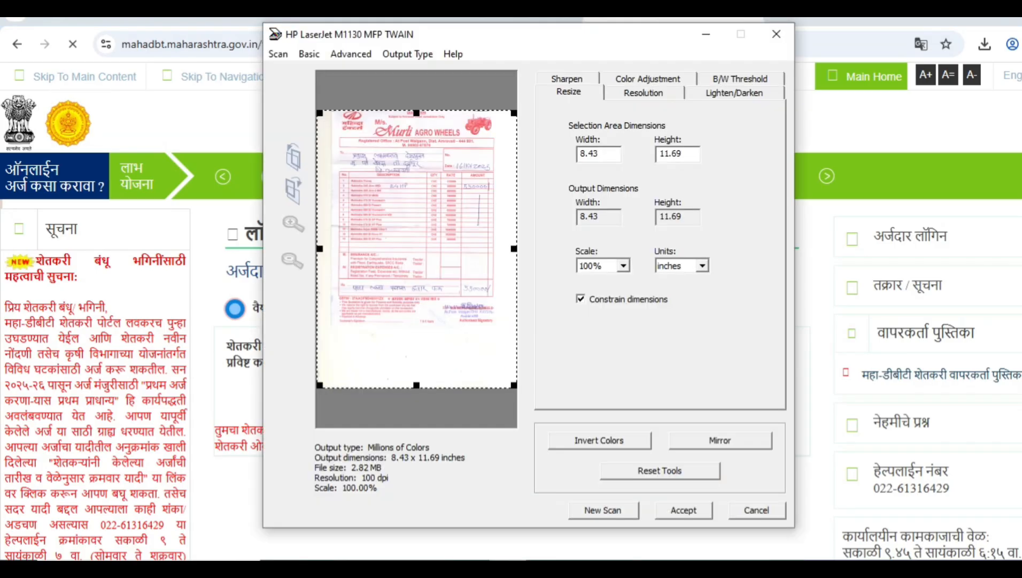
# Crop the quotation scan's bottom, left and right margins, apply Medium sharpening, and accept it.
pyautogui.click(581, 299)
pyautogui.moveTo(417, 385); pyautogui.dragTo(416, 332)
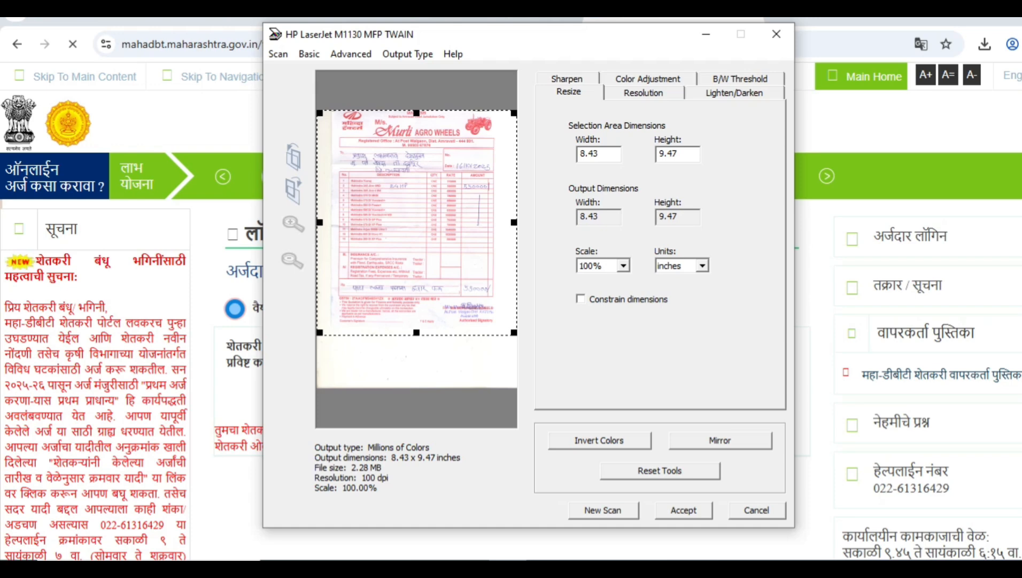
pyautogui.moveTo(319, 221); pyautogui.dragTo(332, 222)
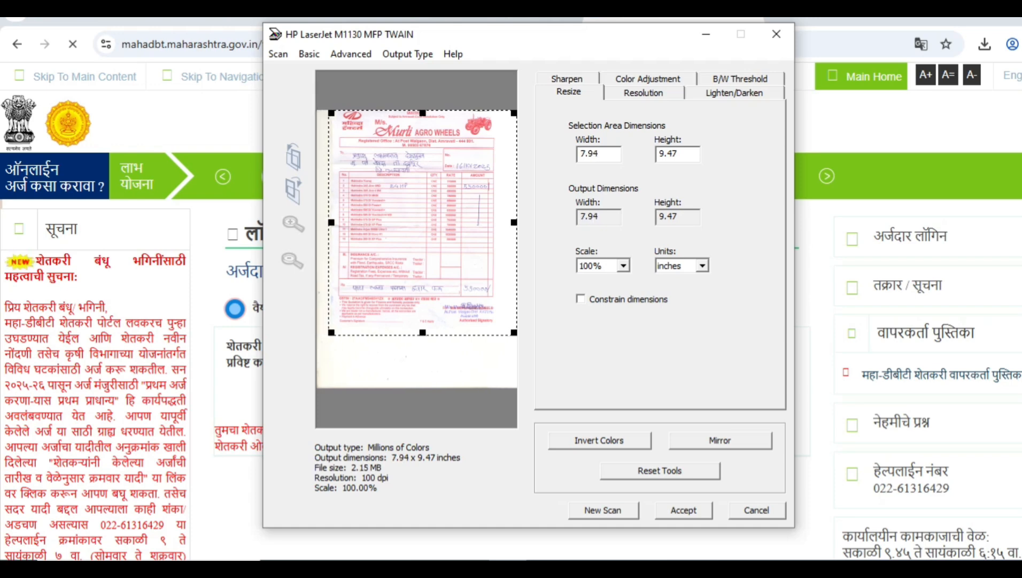
pyautogui.moveTo(514, 222); pyautogui.dragTo(496, 222)
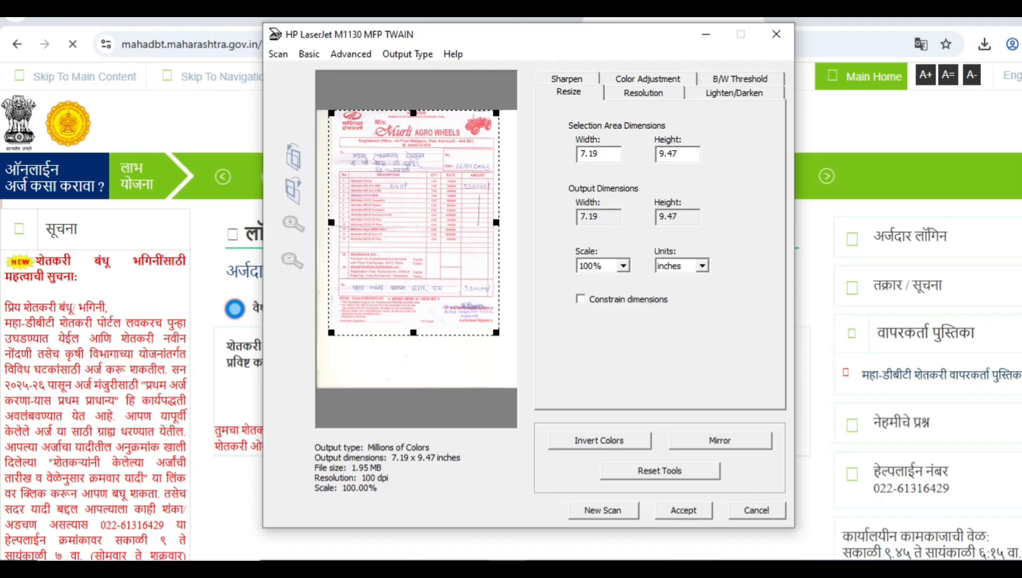
pyautogui.click(566, 79)
pyautogui.click(634, 141)
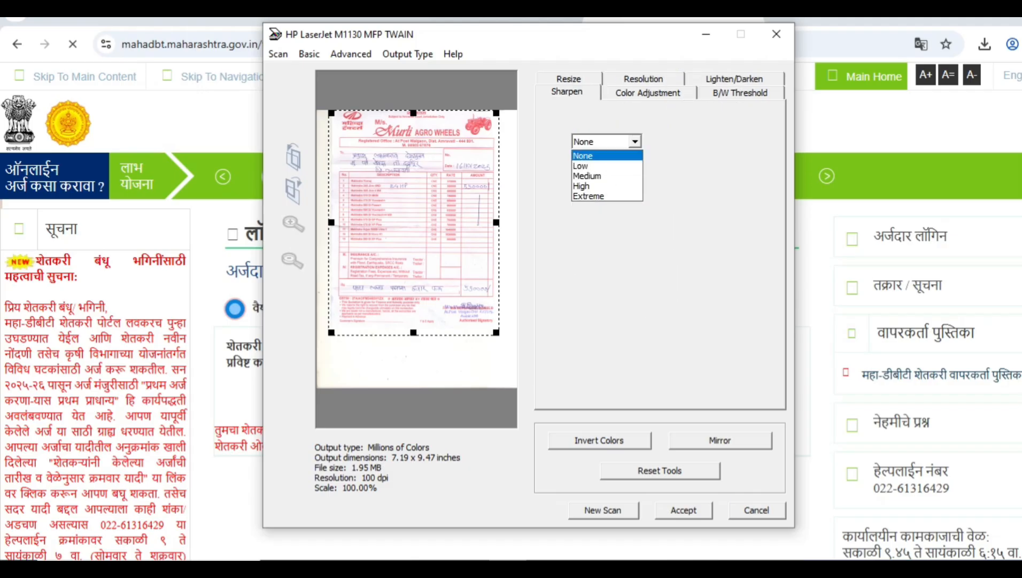
pyautogui.click(606, 176)
pyautogui.click(606, 184)
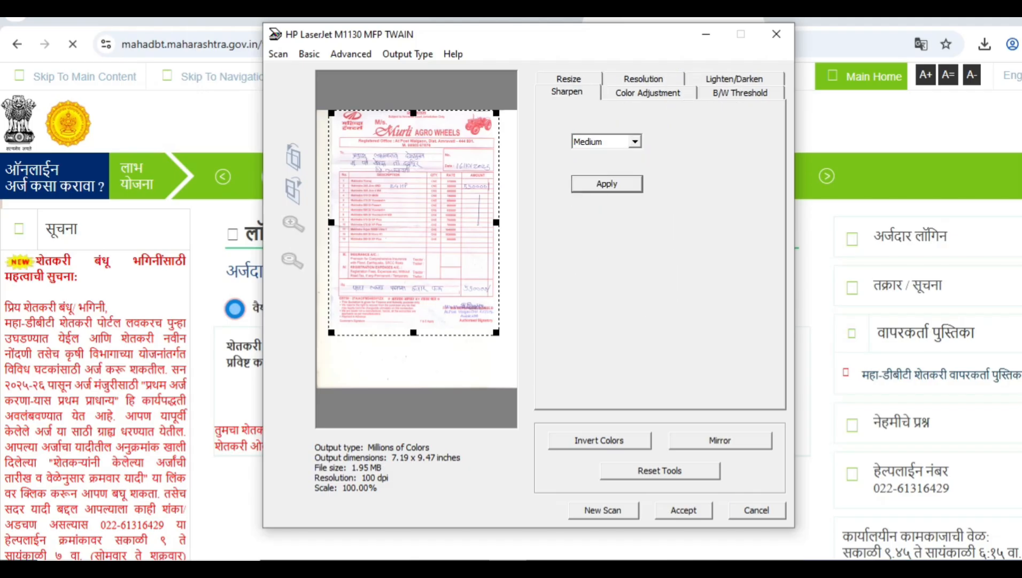
pyautogui.click(683, 510)
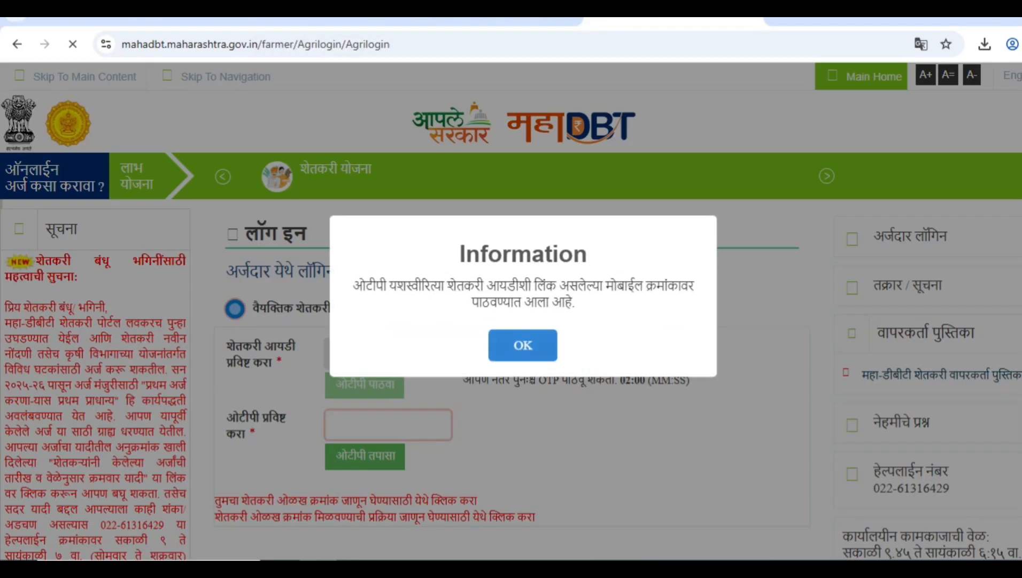
# Close the OTP-sent notice, type the received OTP into the OTP field, and submit it.
pyautogui.press('Return')
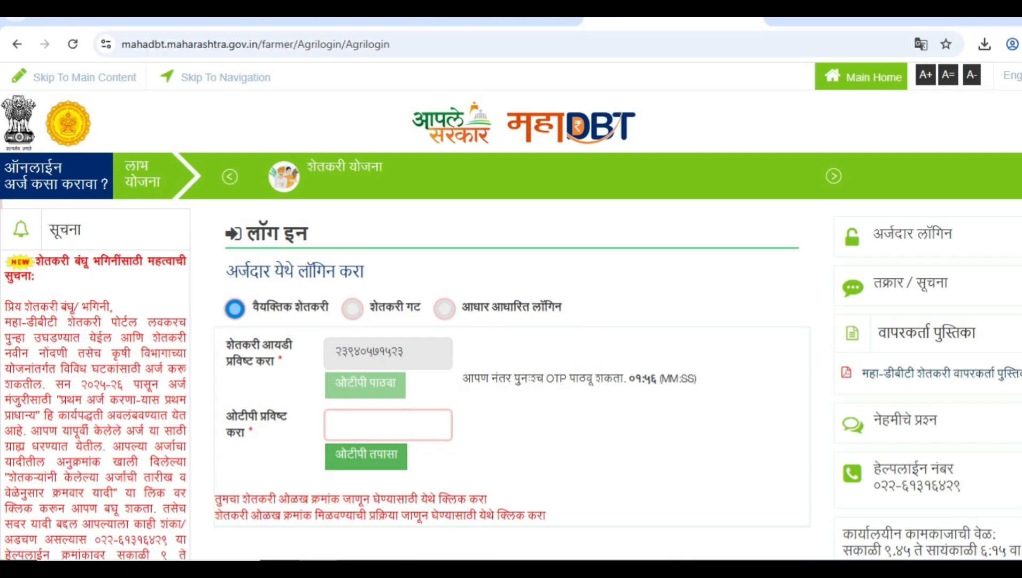
pyautogui.click(388, 425)
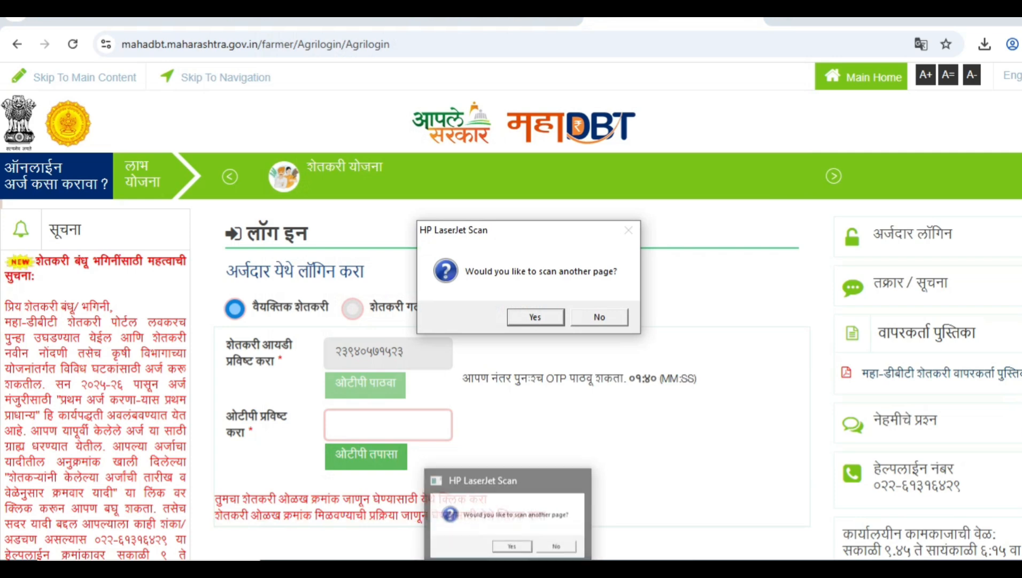
pyautogui.click(335, 425)
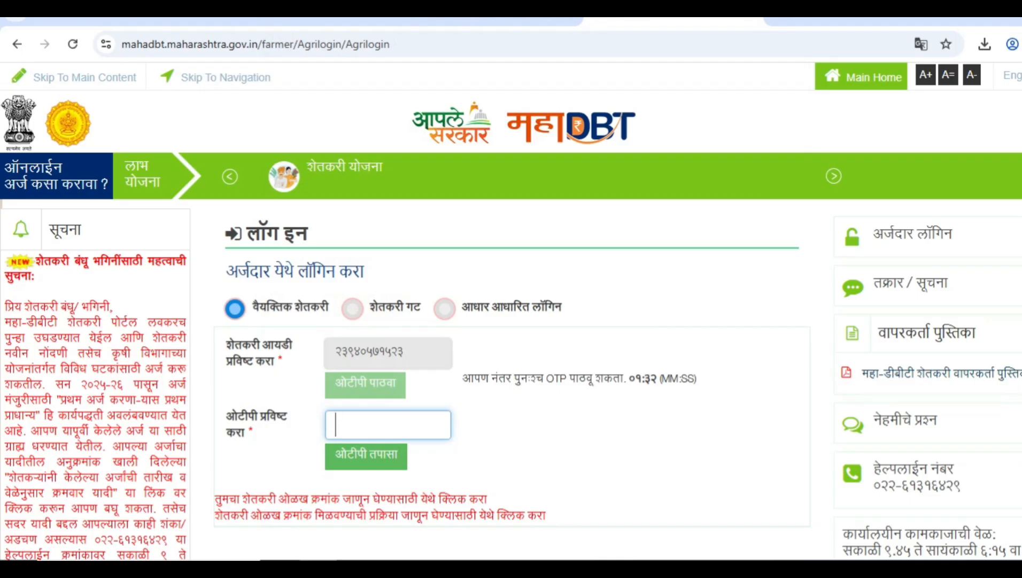
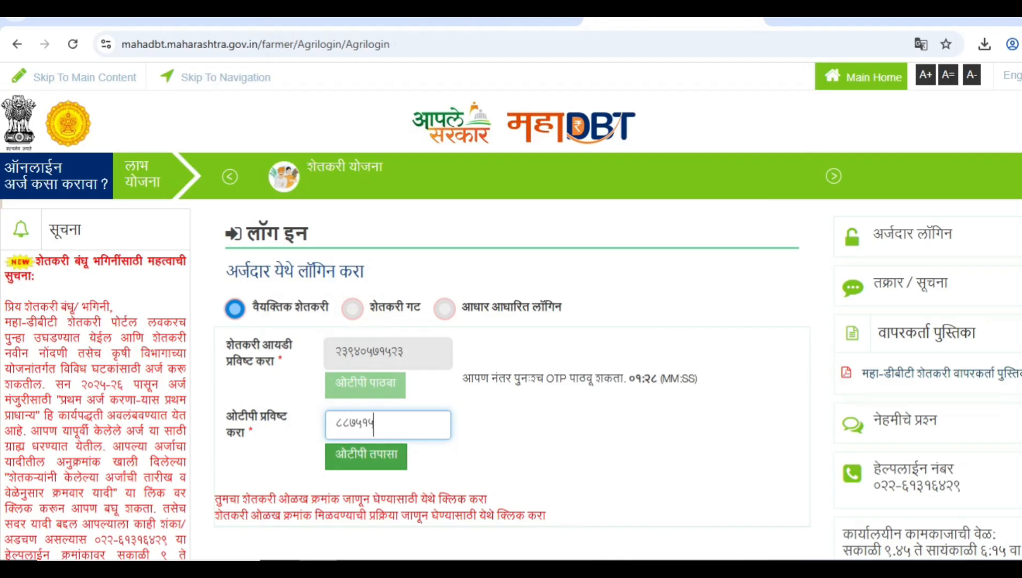
pyautogui.press('Return')
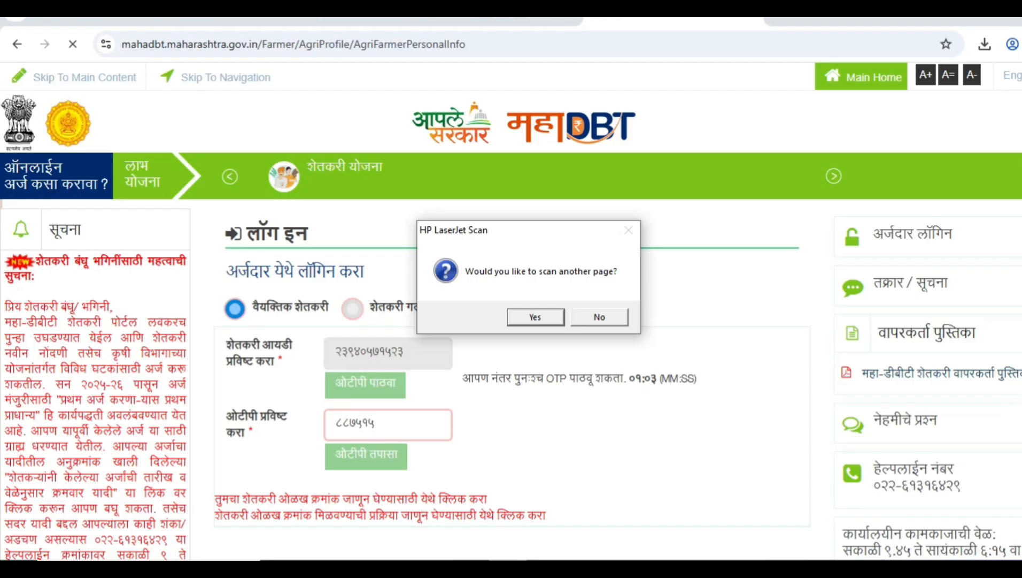
# Agree to scan another page and wait for the certificate preview while checking the browser.
pyautogui.click(536, 316)
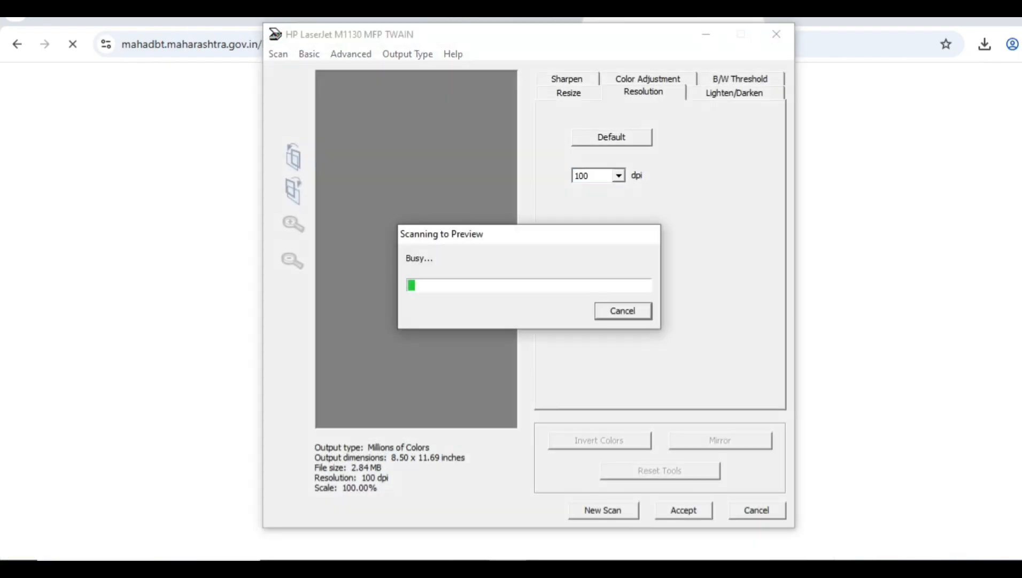
pyautogui.hotkey('alt', 'Tab')
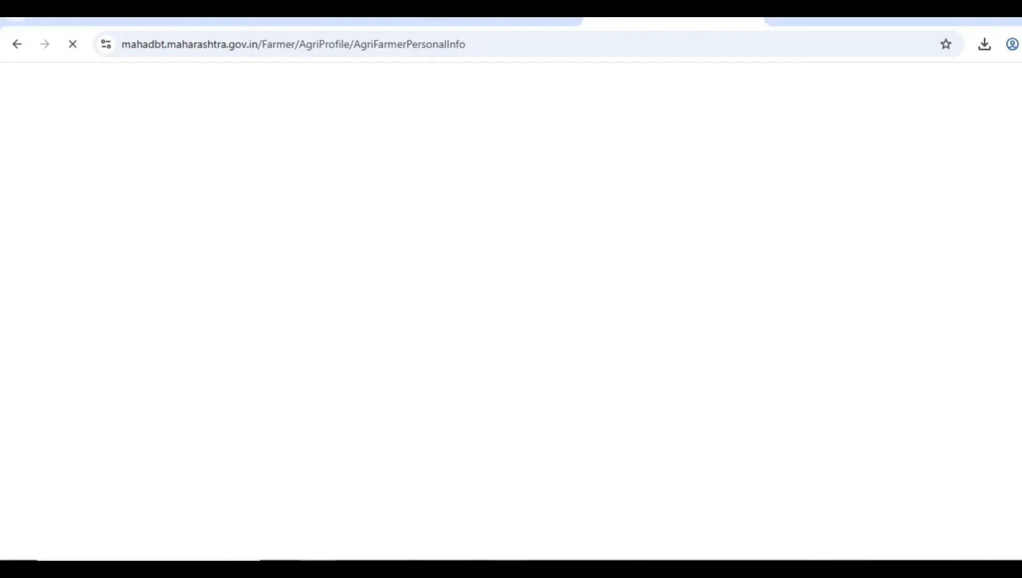
pyautogui.hotkey('alt', 'Tab')
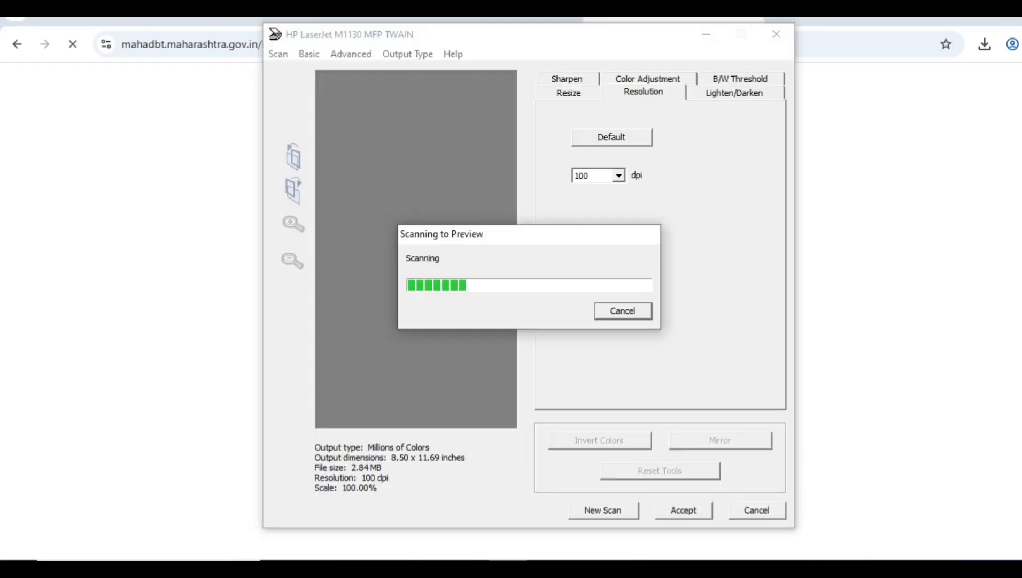
pyautogui.hotkey('alt', 'Tab')
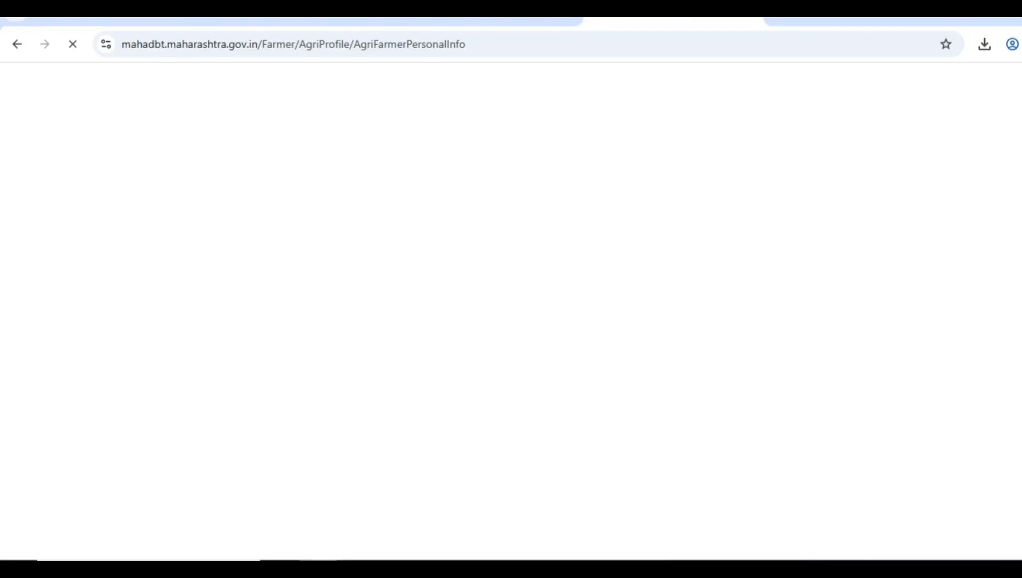
pyautogui.hotkey('alt', 'Tab')
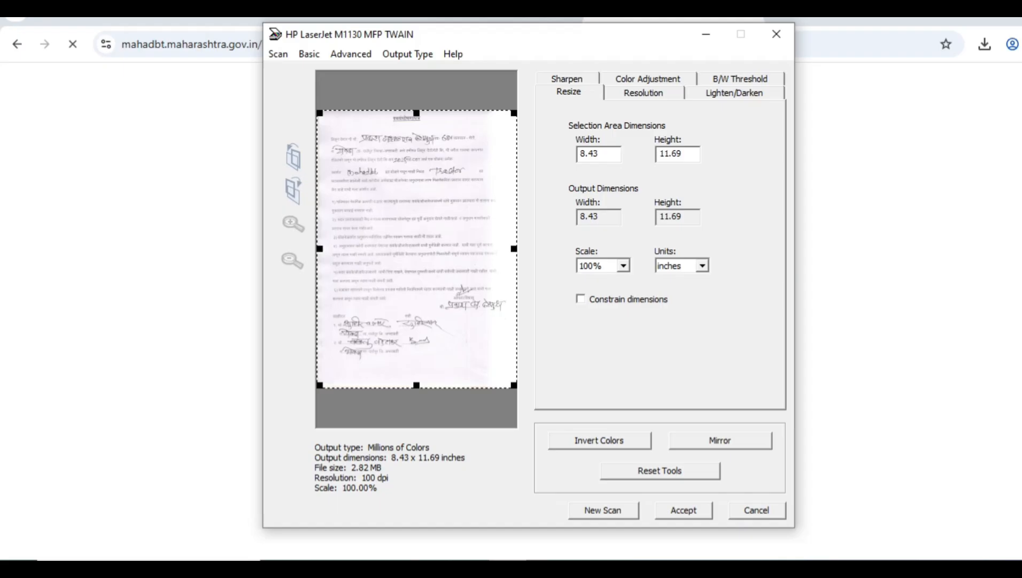
# Crop the certificate scan's bottom, right and left margins to 7.81 × 10.81 inches.
pyautogui.moveTo(417, 385); pyautogui.dragTo(416, 364)
pyautogui.moveTo(515, 239); pyautogui.dragTo(505, 239)
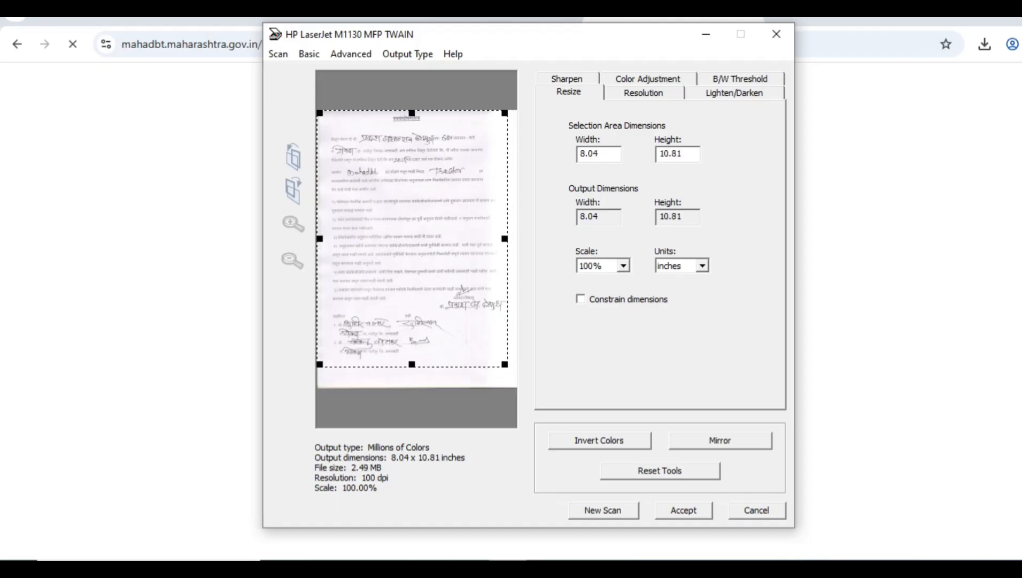
pyautogui.moveTo(320, 239); pyautogui.dragTo(326, 239)
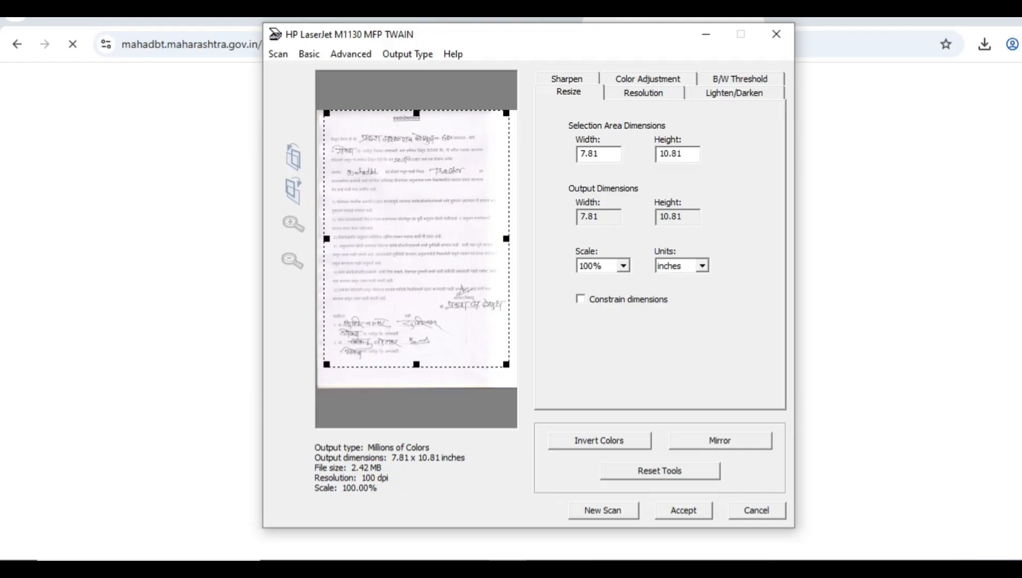
pyautogui.click(567, 79)
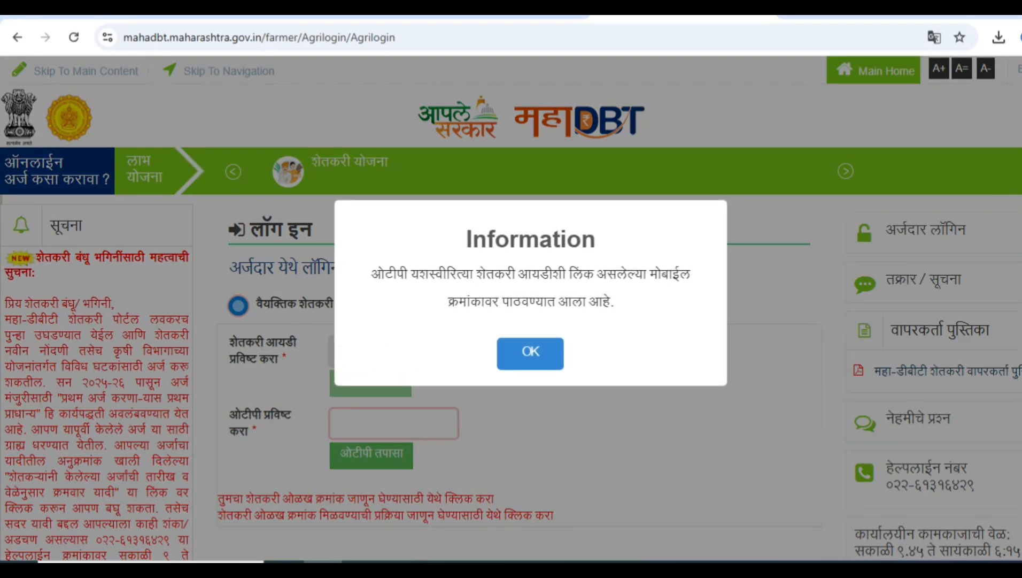
# Close the new OTP notice, enter the newly received OTP, and verify it to log in.
pyautogui.press('Return')
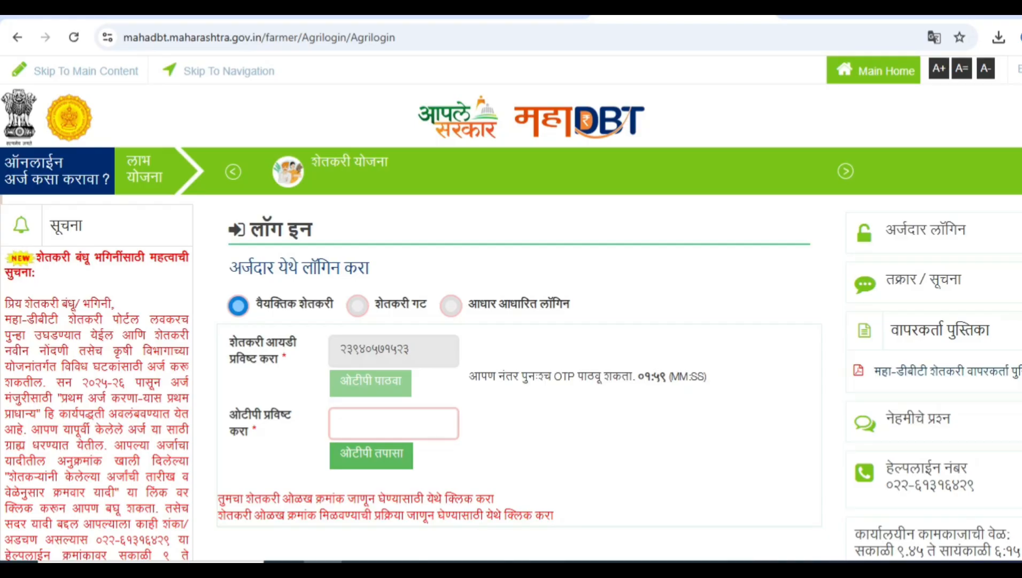
pyautogui.click(340, 423)
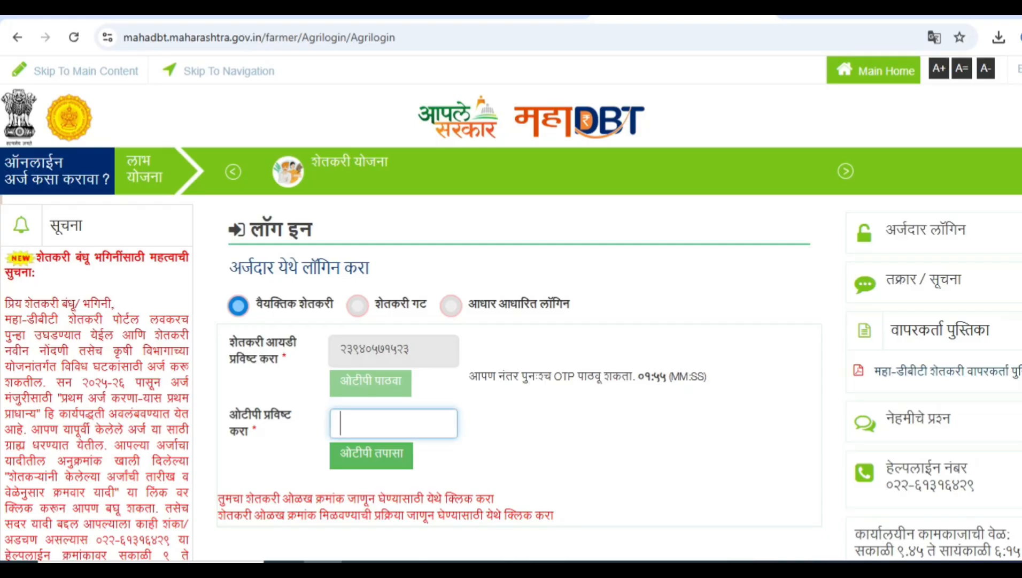
pyautogui.click(371, 455)
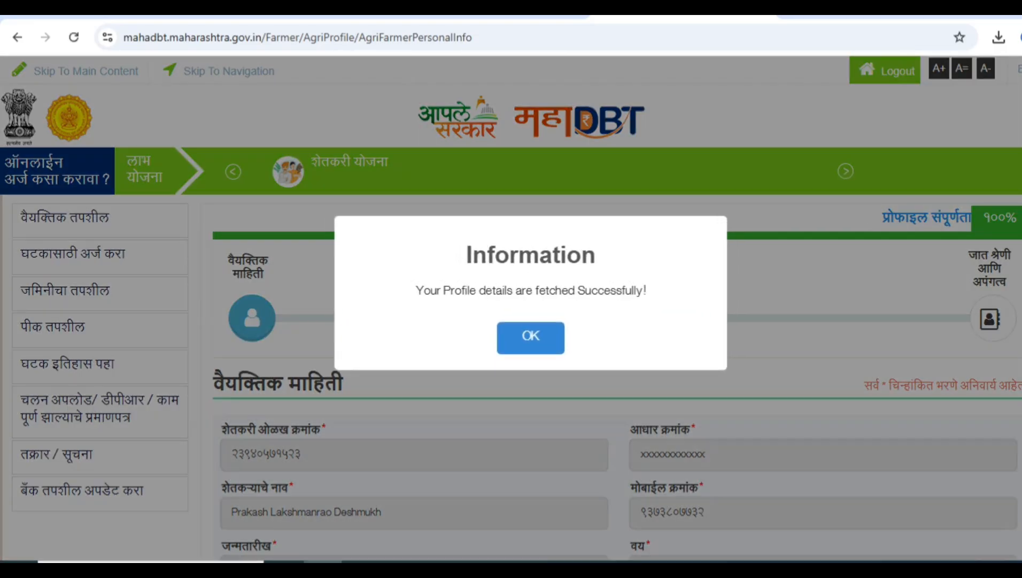
# Dismiss the profile-fetched message and scroll through the farmer's personal information.
pyautogui.click(530, 337)
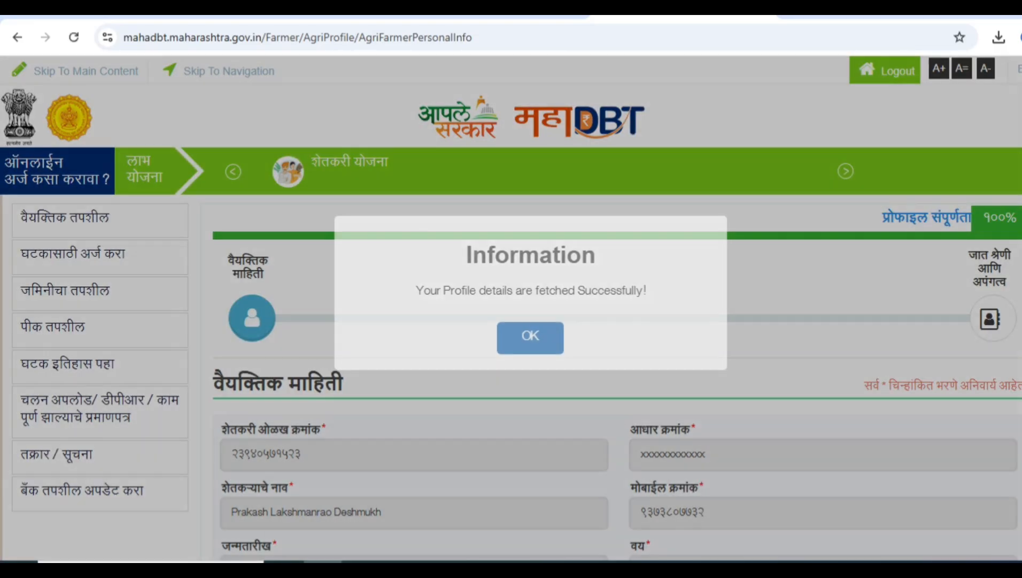
pyautogui.scroll(-5, 512, 308)
pyautogui.scroll(3, 511, 308)
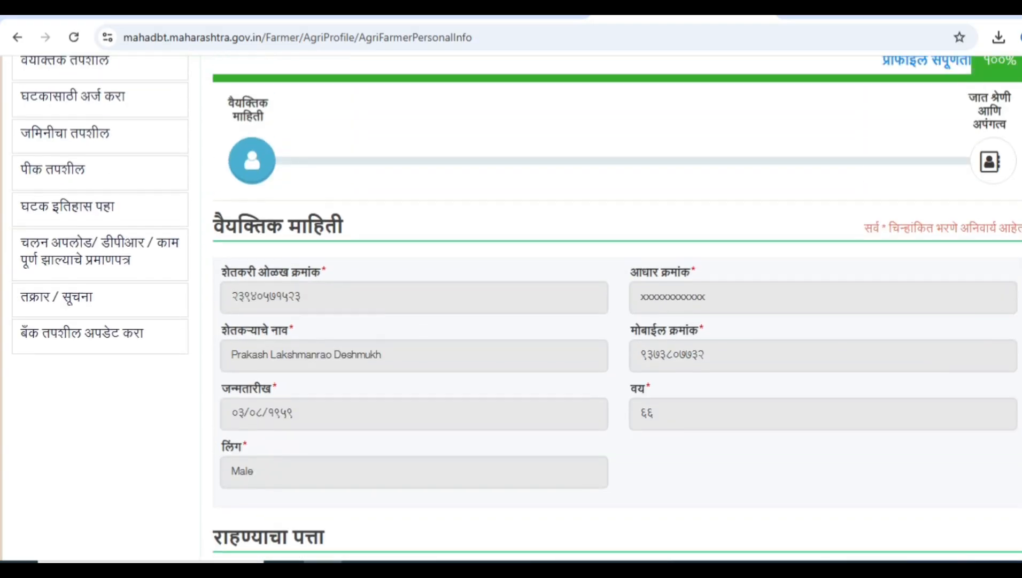
pyautogui.scroll(-4, 511, 308)
pyautogui.scroll(1, 511, 308)
pyautogui.scroll(5, 512, 308)
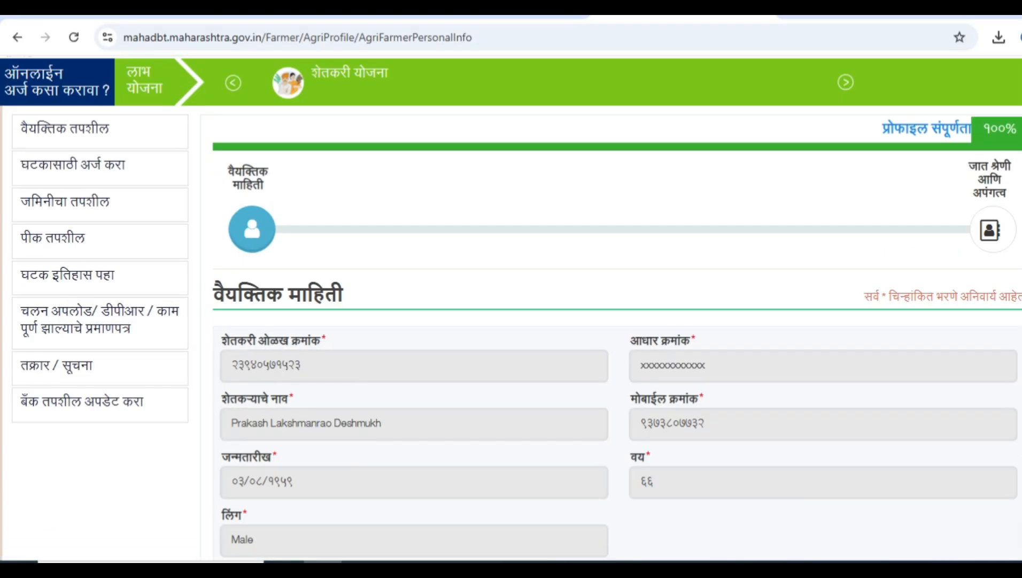
# Open the caste category and disability step and review its details.
pyautogui.click(992, 228)
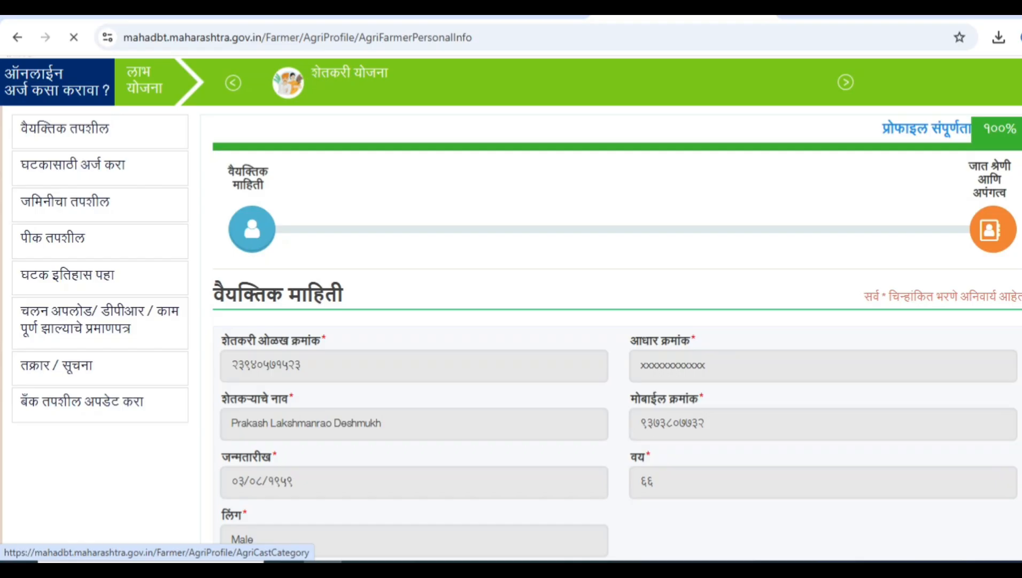
pyautogui.scroll(-6, 511, 309)
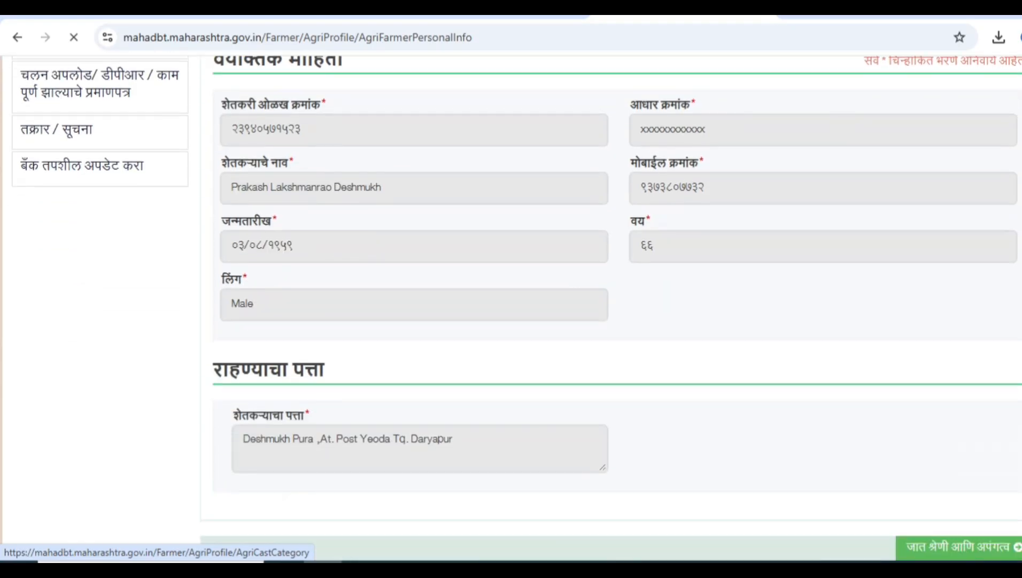
pyautogui.scroll(8, 511, 308)
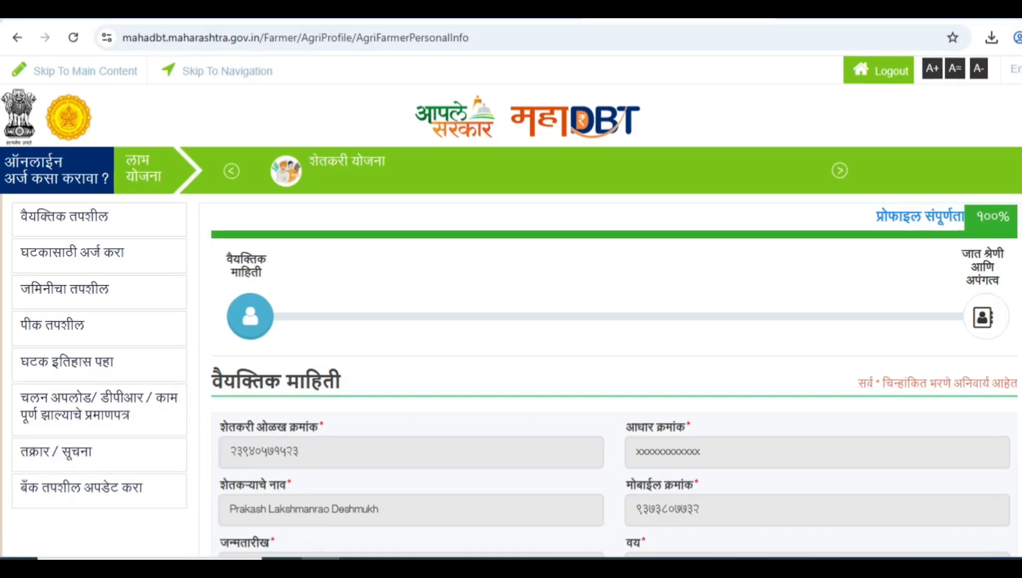
pyautogui.scroll(-6, 511, 308)
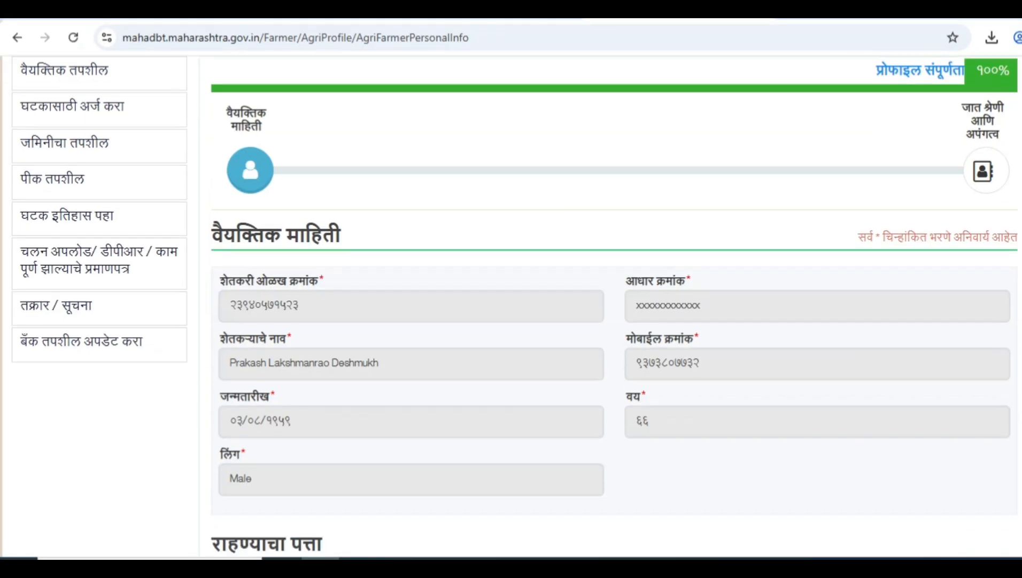
pyautogui.scroll(6, 511, 307)
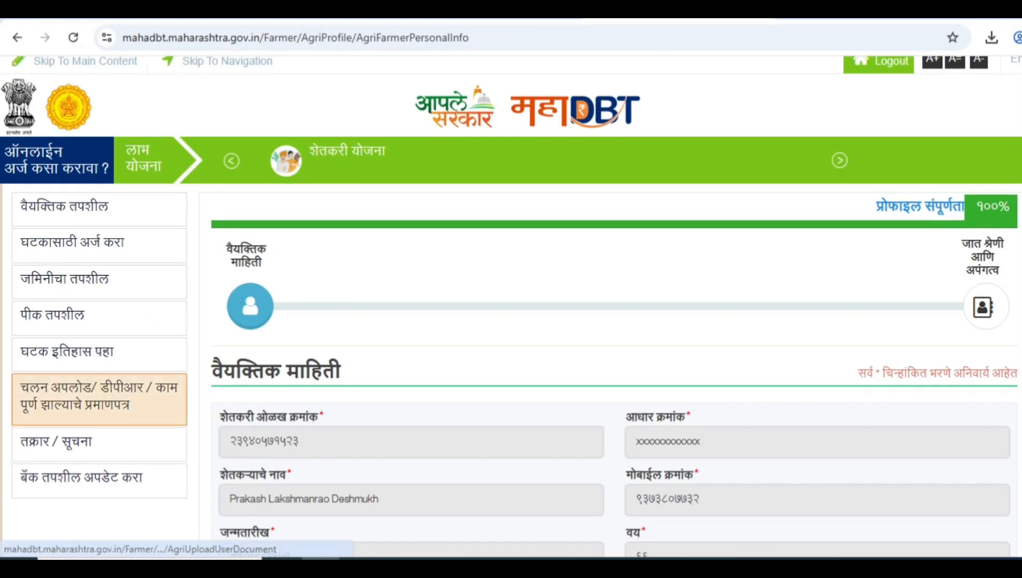
# Go to the document upload section and show the personal documents for the application.
pyautogui.click(99, 399)
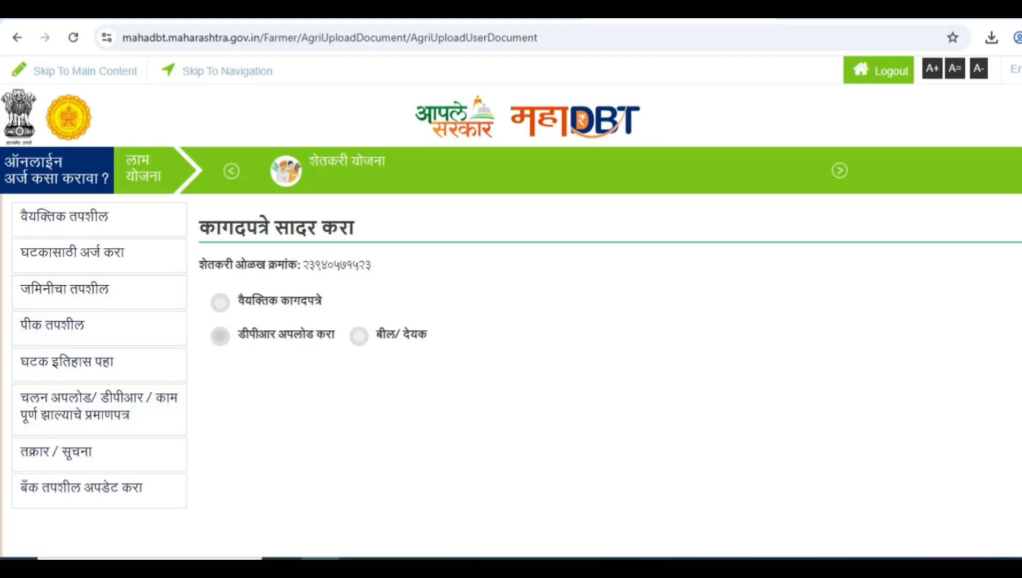
pyautogui.click(220, 302)
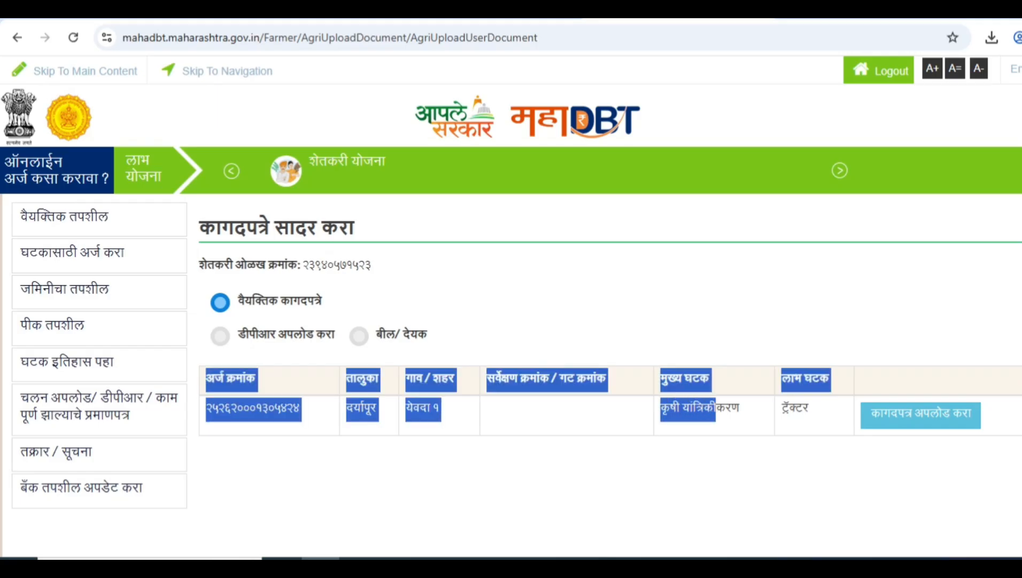
pyautogui.moveTo(350, 343); pyautogui.dragTo(21, 208)
pyautogui.click(350, 347)
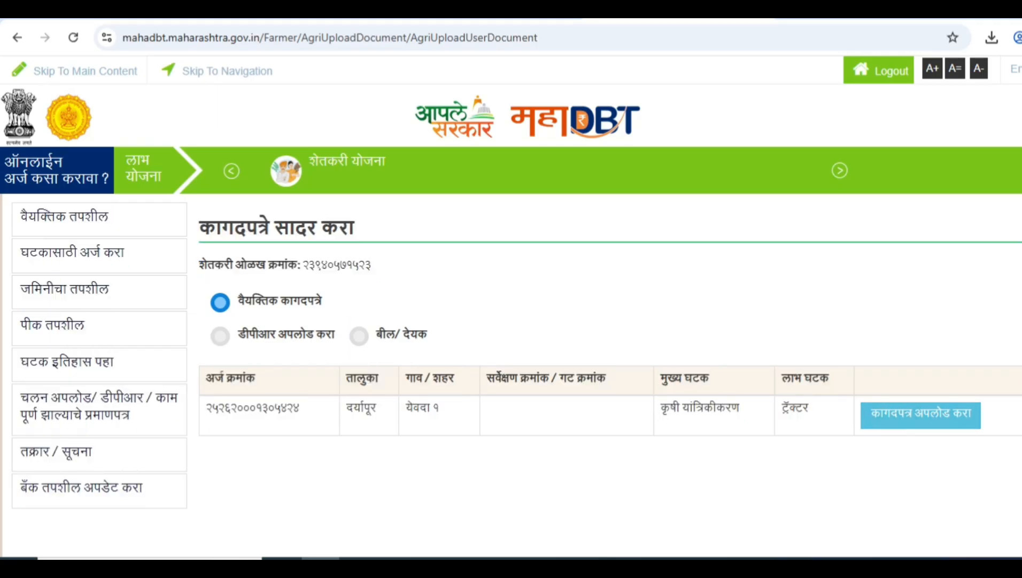
pyautogui.moveTo(212, 409); pyautogui.dragTo(810, 409)
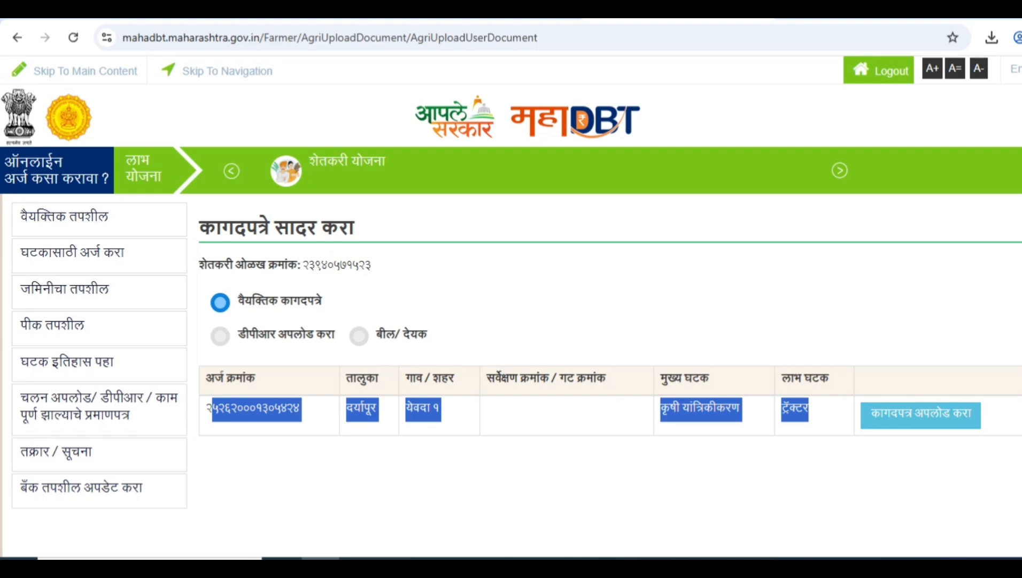
pyautogui.click(792, 414)
# Start the tractor application's upload with Bank Account Passbook as the document type and browse for its file.
pyautogui.click(921, 415)
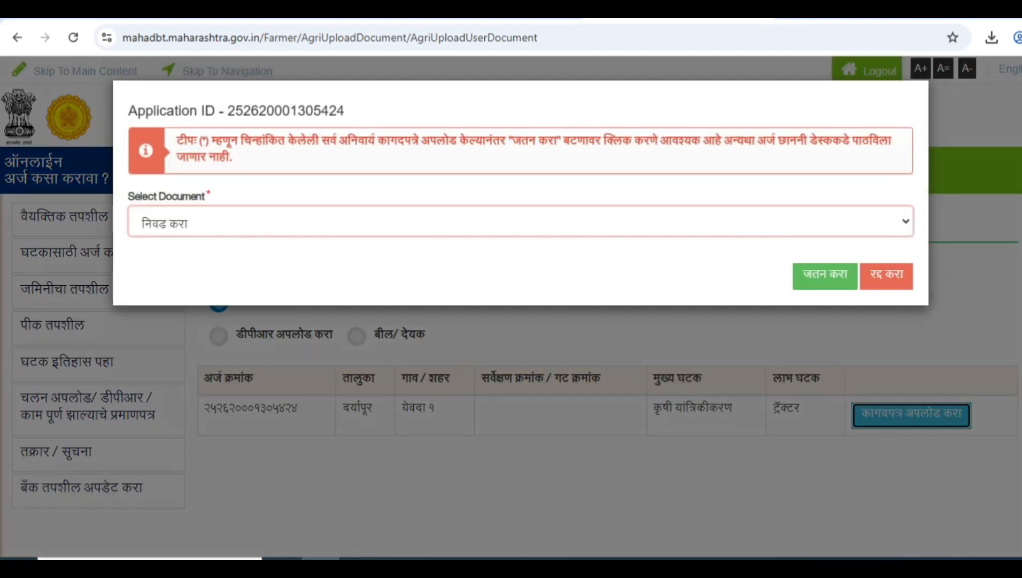
pyautogui.click(182, 222)
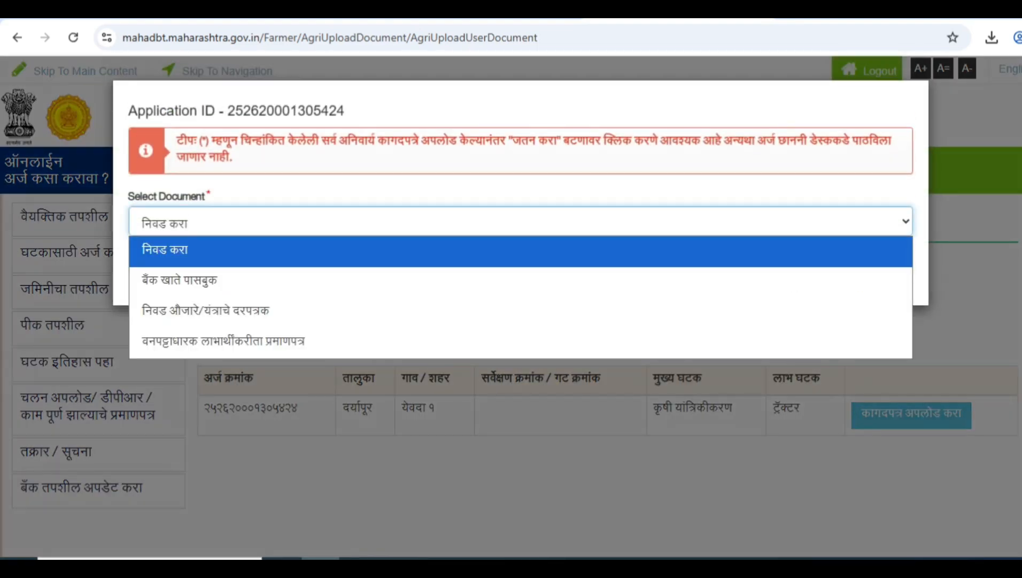
pyautogui.click(182, 279)
pyautogui.click(184, 279)
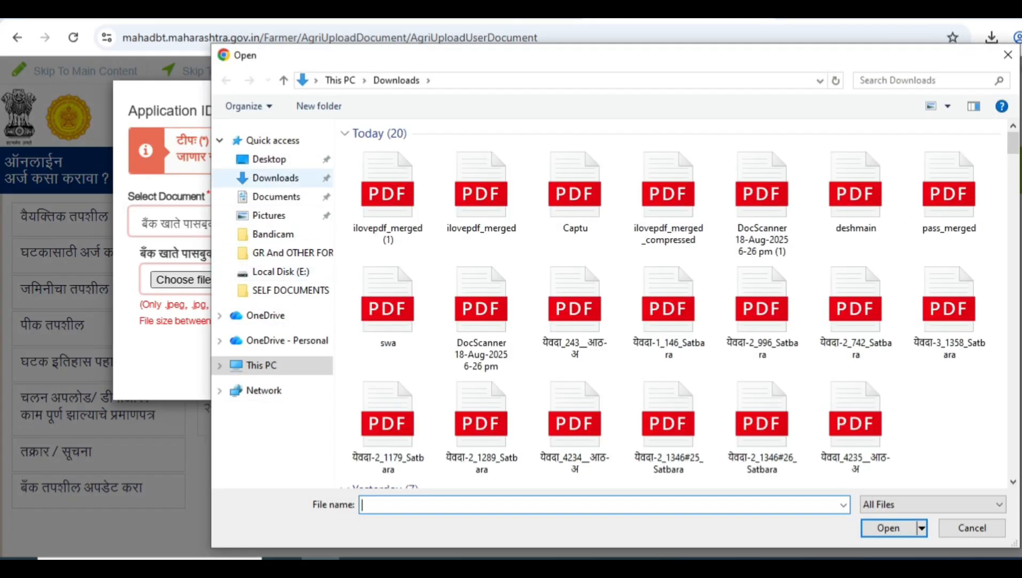
# Select the deshmain PDF in the Downloads folder and bring up its Open with options.
pyautogui.click(275, 177)
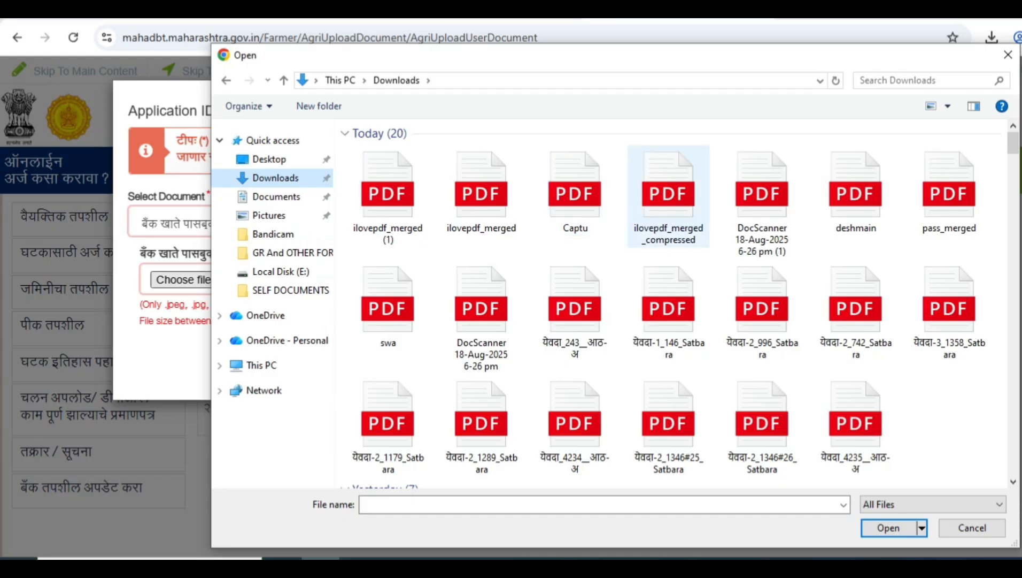
pyautogui.click(820, 194)
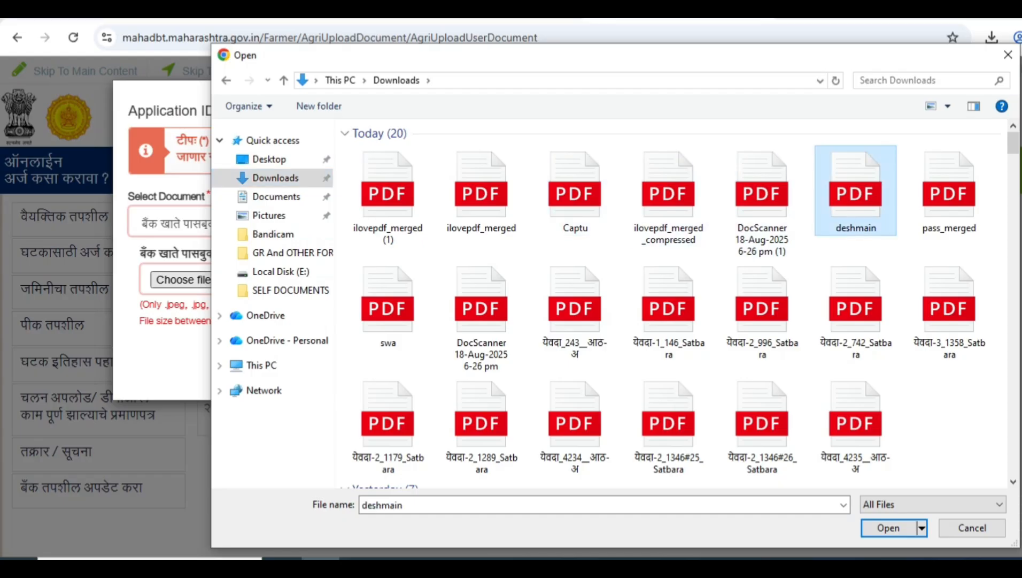
pyautogui.rightClick(820, 194)
# Open deshmain in Adobe Reader 9.1 and scroll through pages 1 to 4.
pyautogui.moveTo(866, 261)
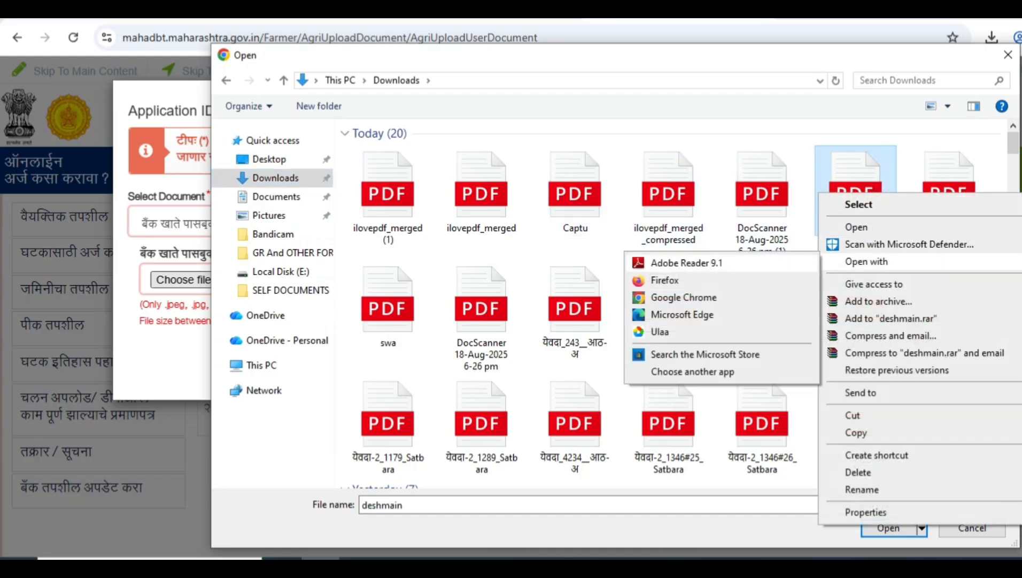
pyautogui.click(687, 262)
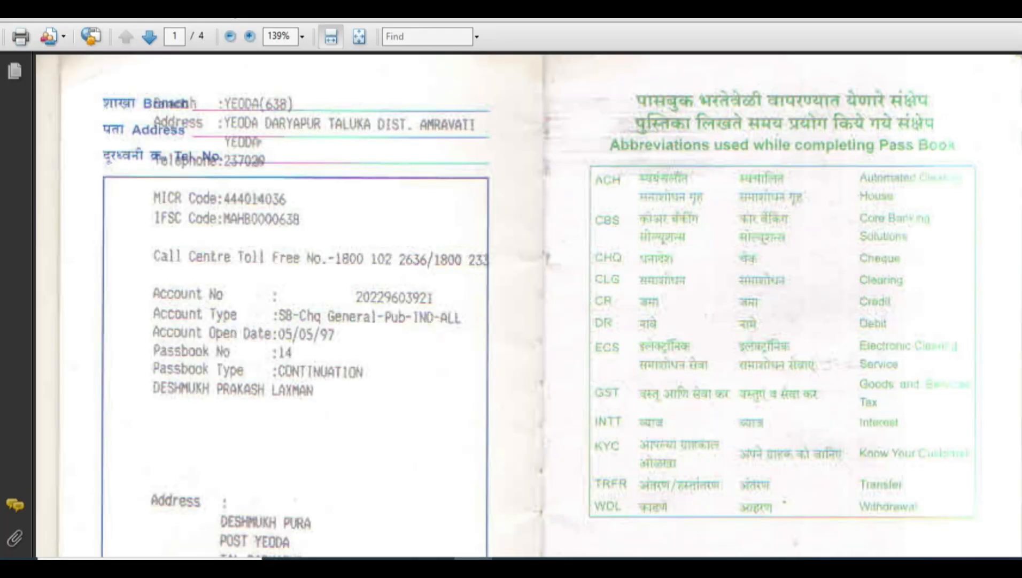
pyautogui.scroll(-10, 514, 305)
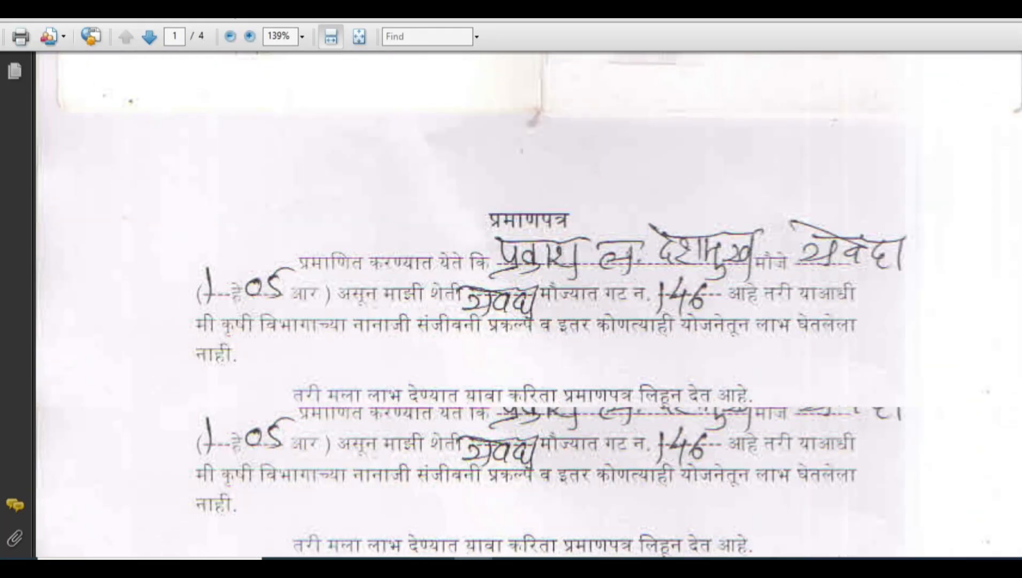
pyautogui.scroll(-10, 529, 305)
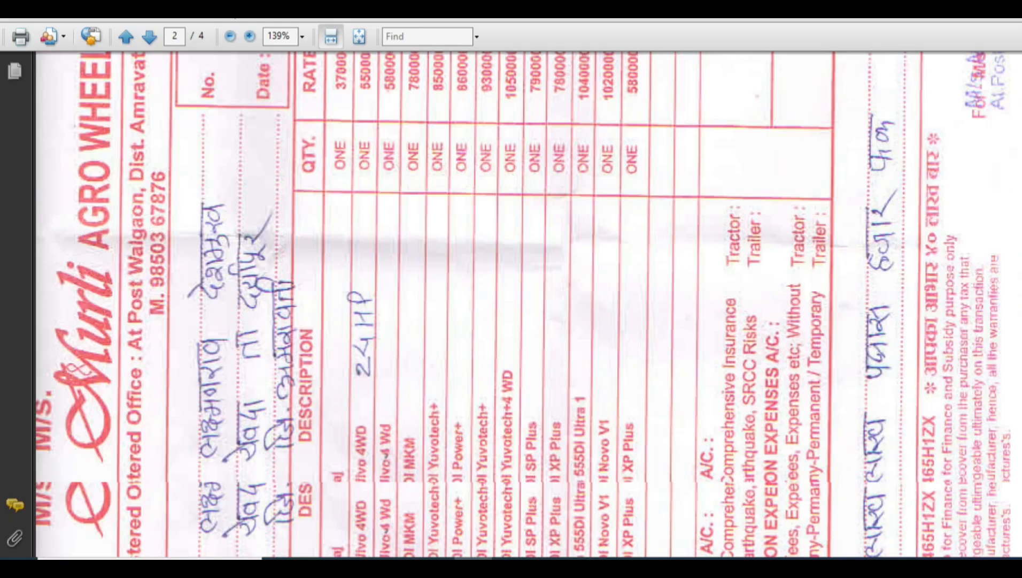
pyautogui.scroll(-10, 529, 305)
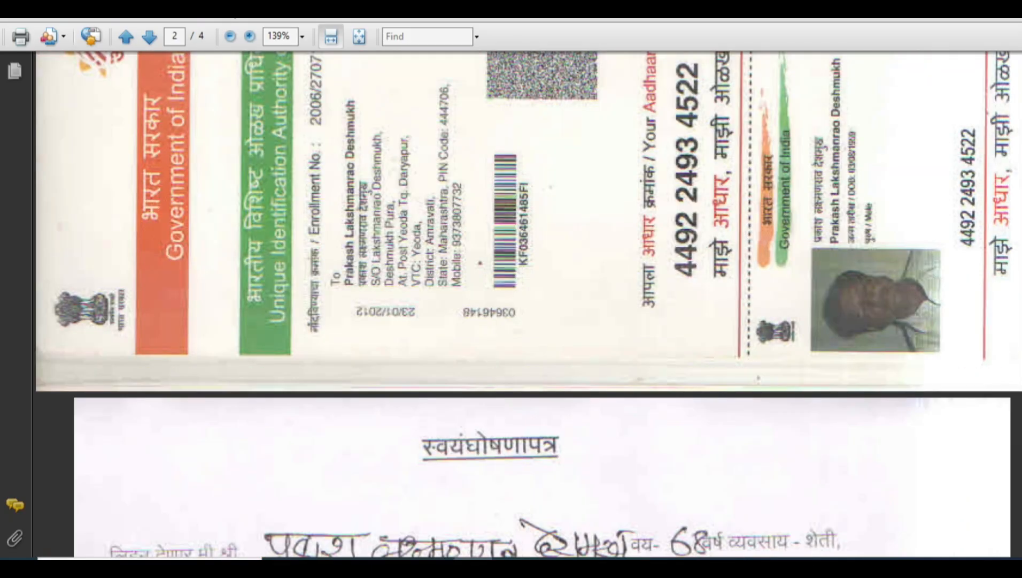
pyautogui.scroll(-15, 529, 304)
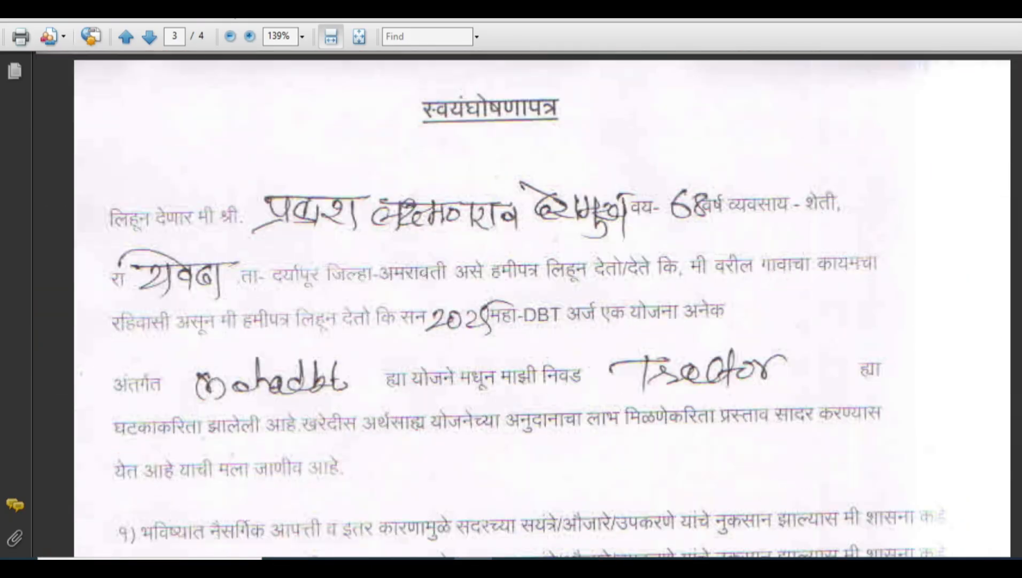
pyautogui.scroll(-15, 529, 305)
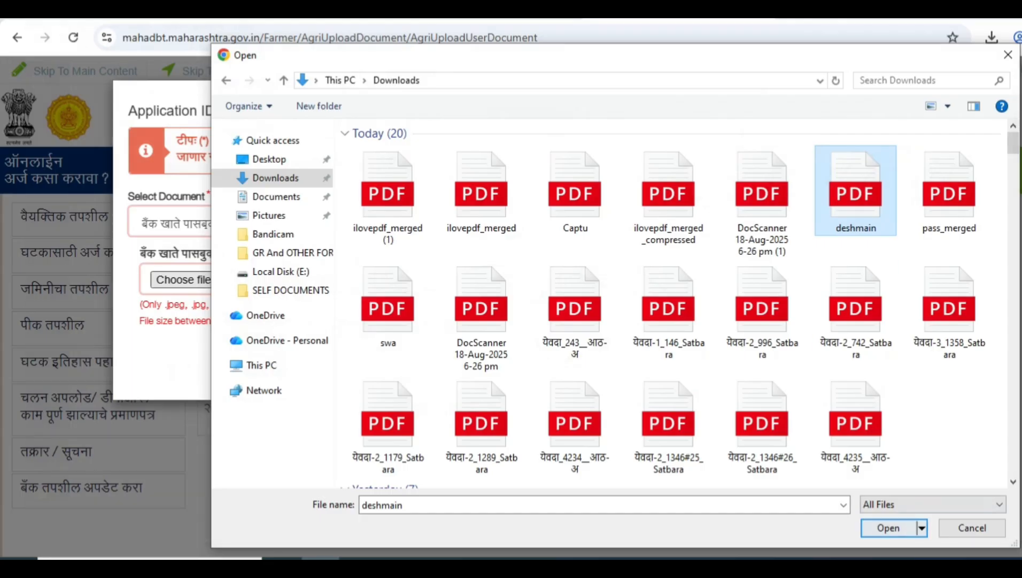
# Upload deshmain.pdf as the bank passbook, then choose the forest-land holder certificate type and browse for its file.
pyautogui.press('Return')
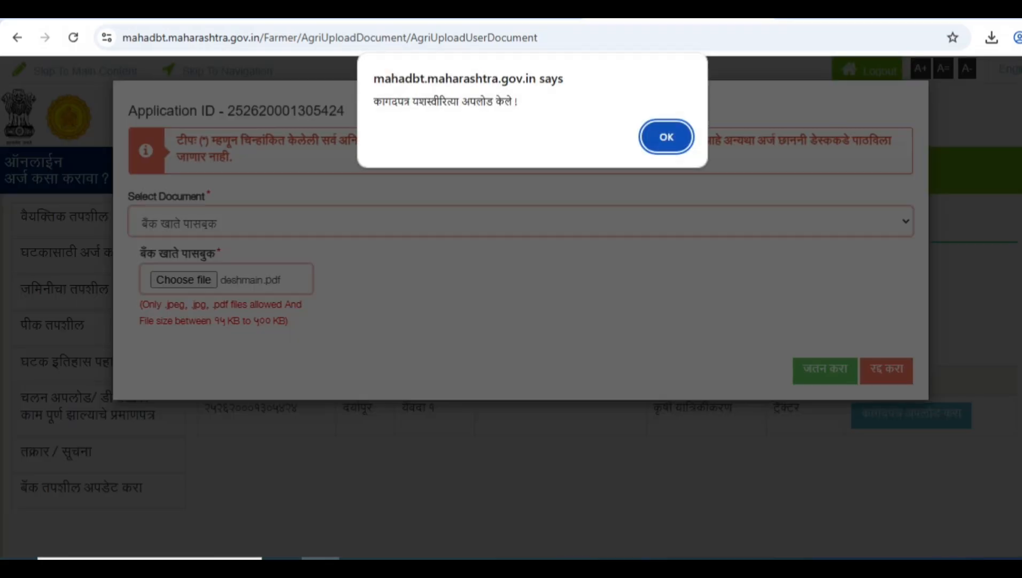
pyautogui.press('Return')
pyautogui.click(520, 221)
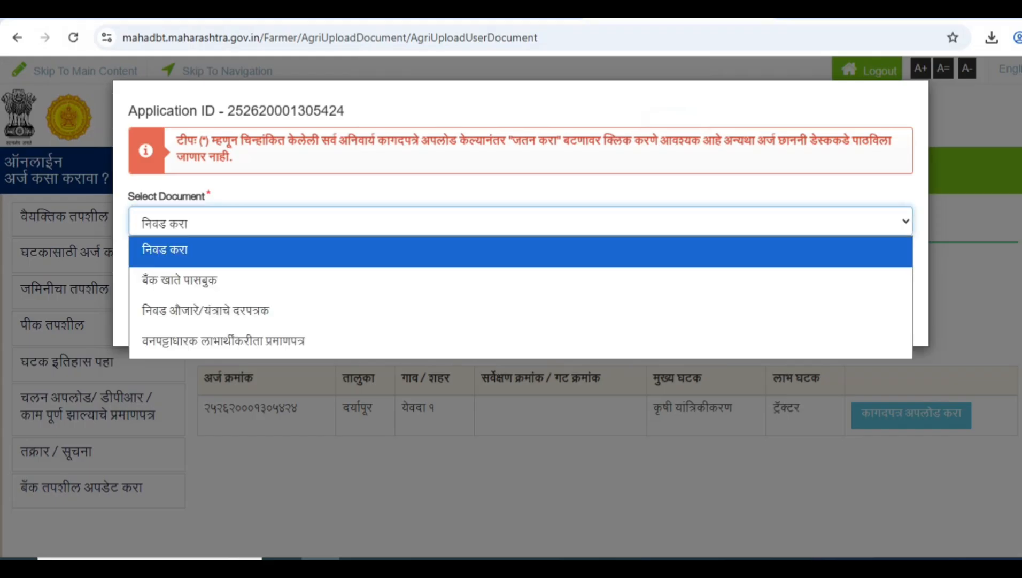
pyautogui.click(520, 341)
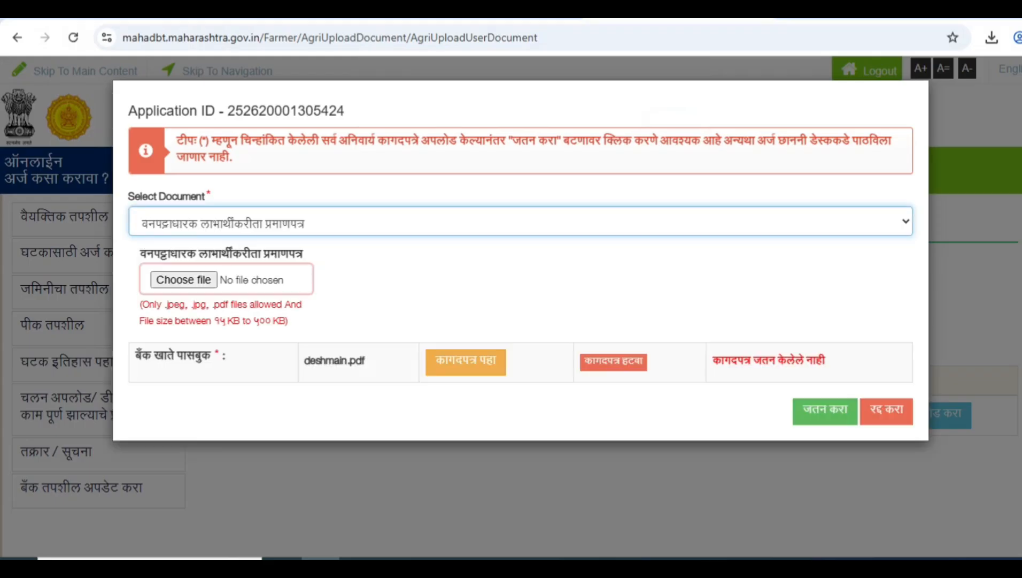
pyautogui.click(183, 279)
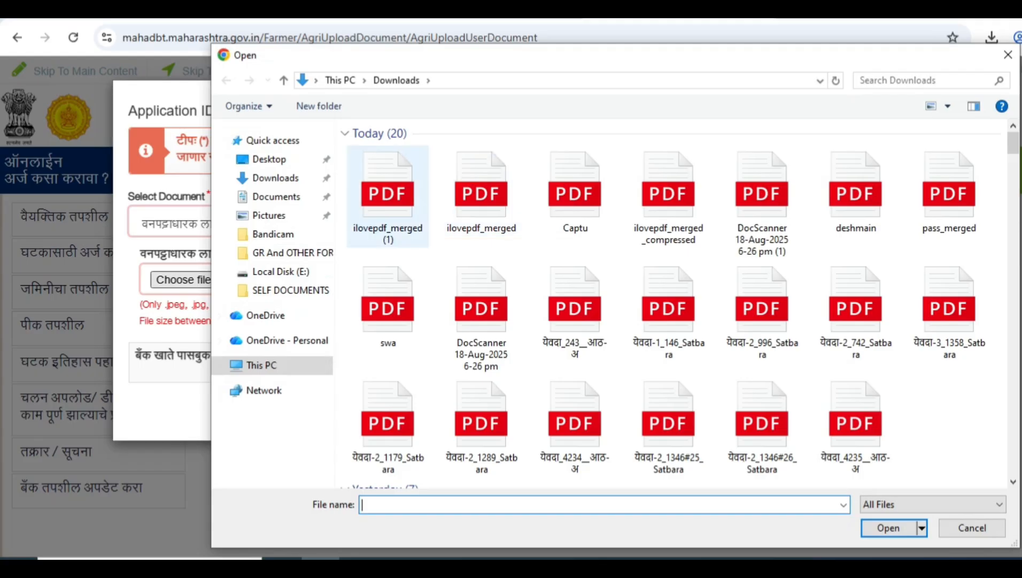
# Preview ilovepdf_merged (1) in Adobe Reader, then attach it as the forest-land holder certificate.
pyautogui.rightClick(389, 202)
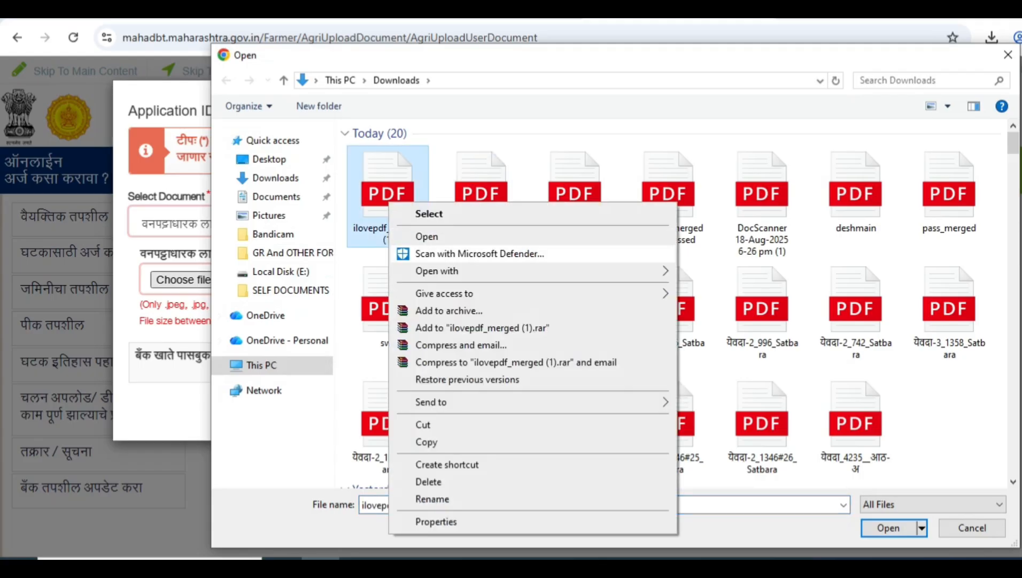
pyautogui.moveTo(437, 270)
pyautogui.click(735, 272)
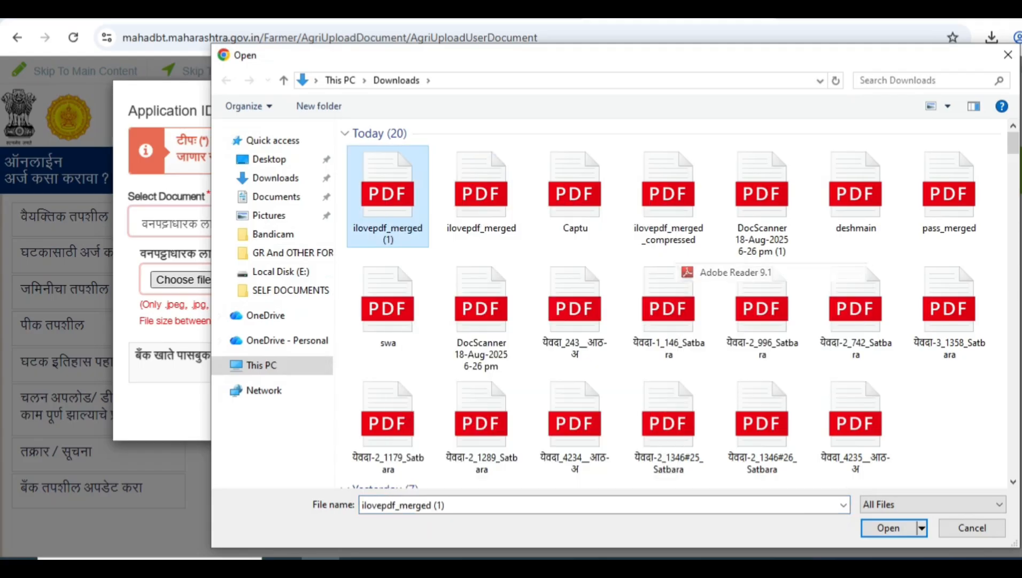
pyautogui.scroll(-20, 529, 305)
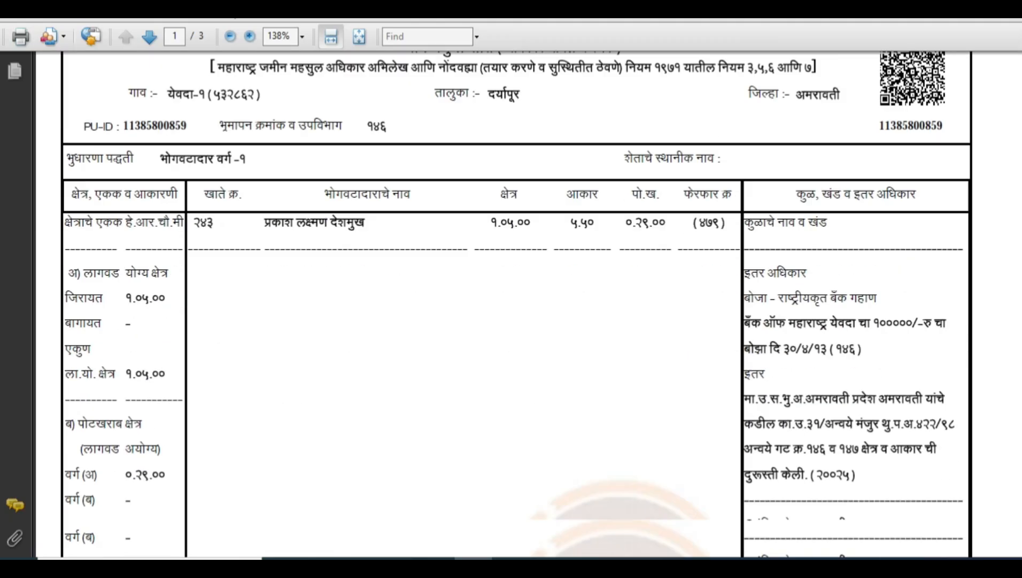
pyautogui.scroll(-20, 528, 305)
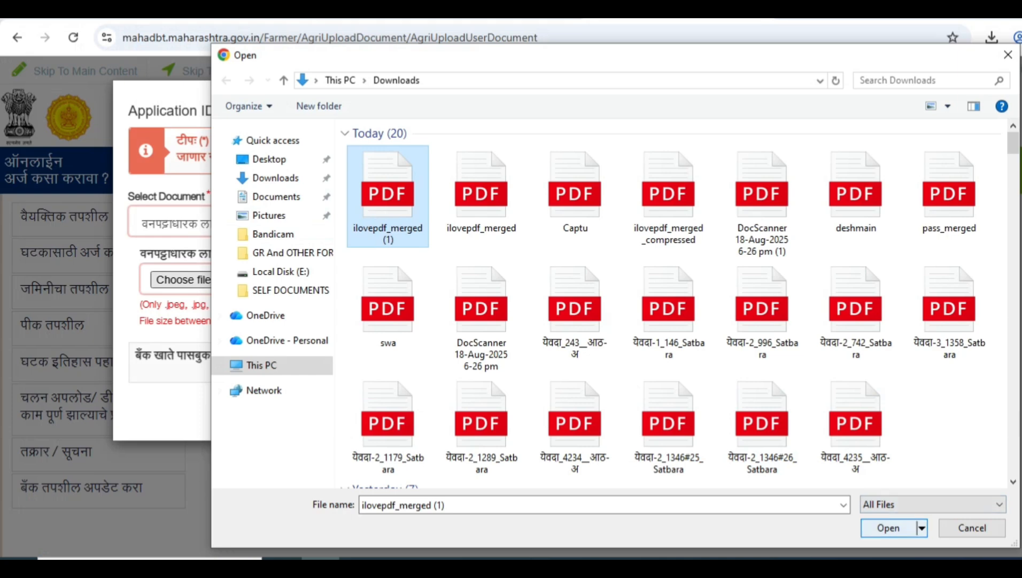
pyautogui.click(888, 527)
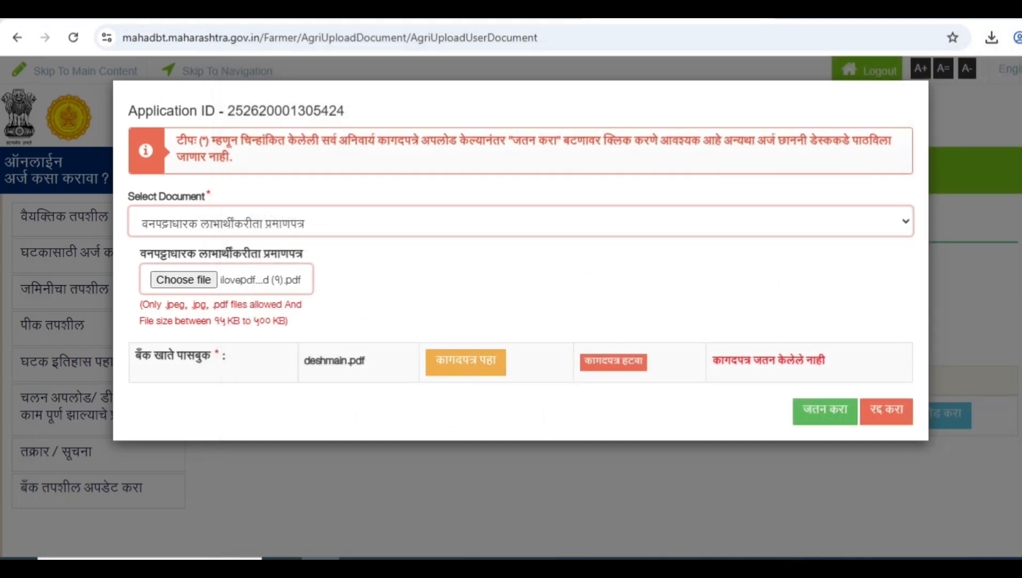
# Choose the tool/machine quotation (निवड औजारे/यंत्राचे दरपत्रक) document type and browse the Downloads PDFs.
pyautogui.press('Return')
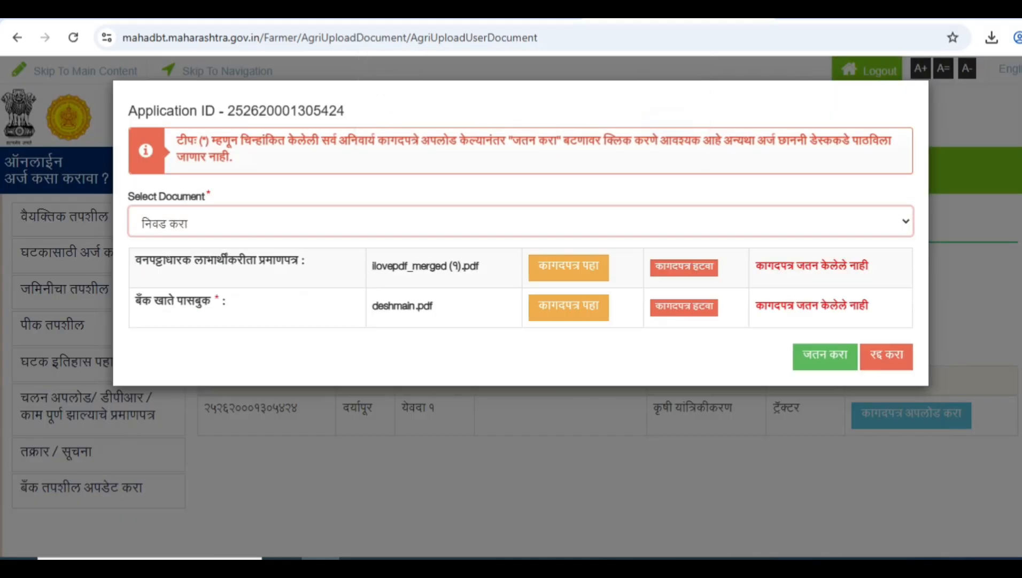
pyautogui.click(520, 220)
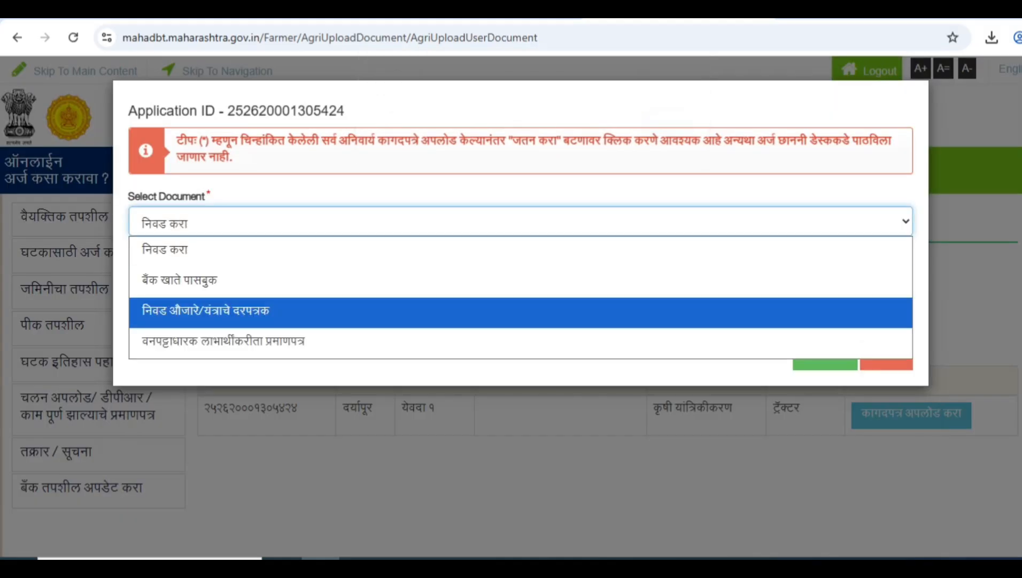
pyautogui.click(206, 310)
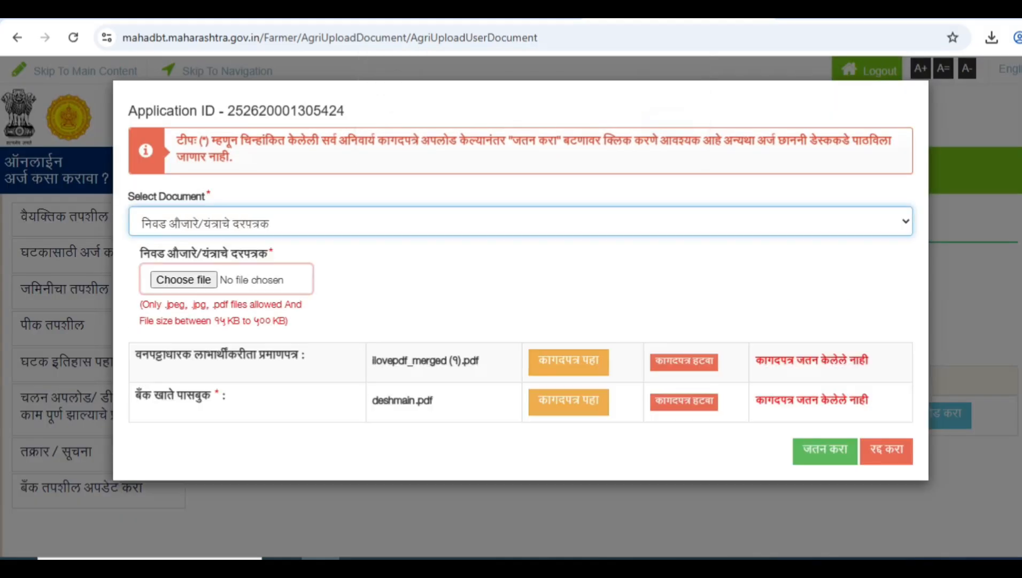
pyautogui.click(185, 280)
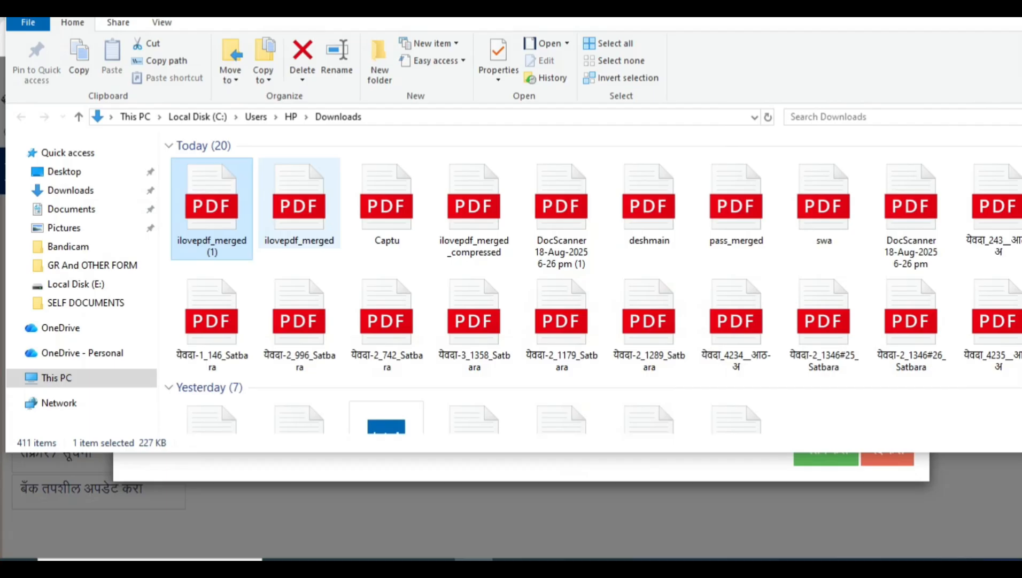
# Open ilovepdf_merged in Adobe Reader to check it.
pyautogui.rightClick(302, 194)
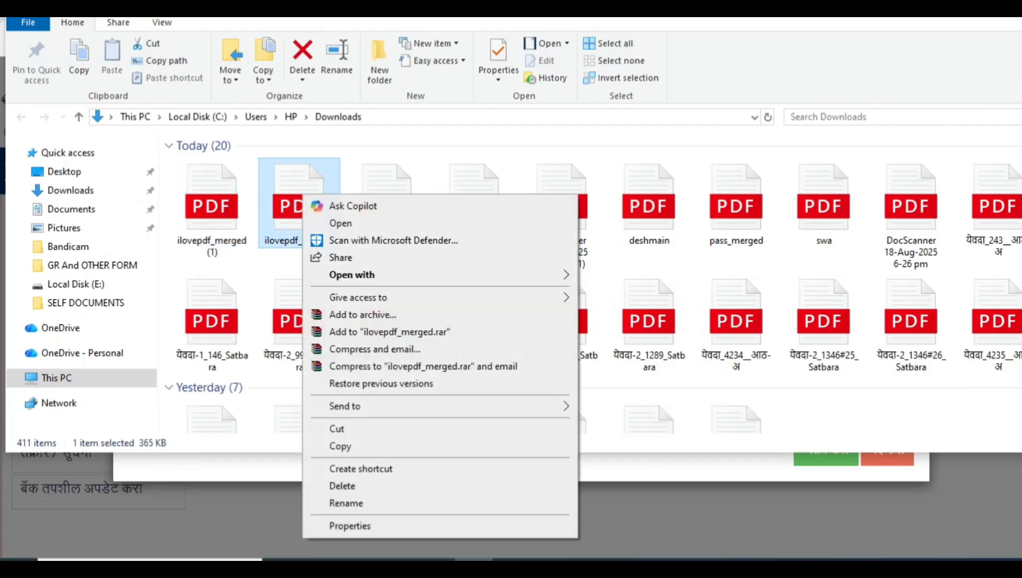
pyautogui.moveTo(352, 274)
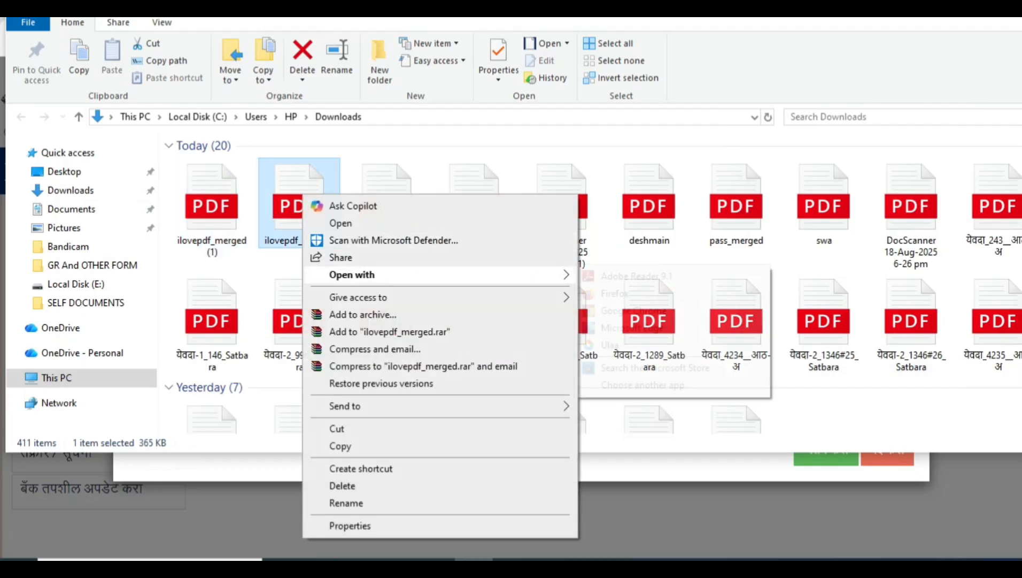
pyautogui.click(636, 276)
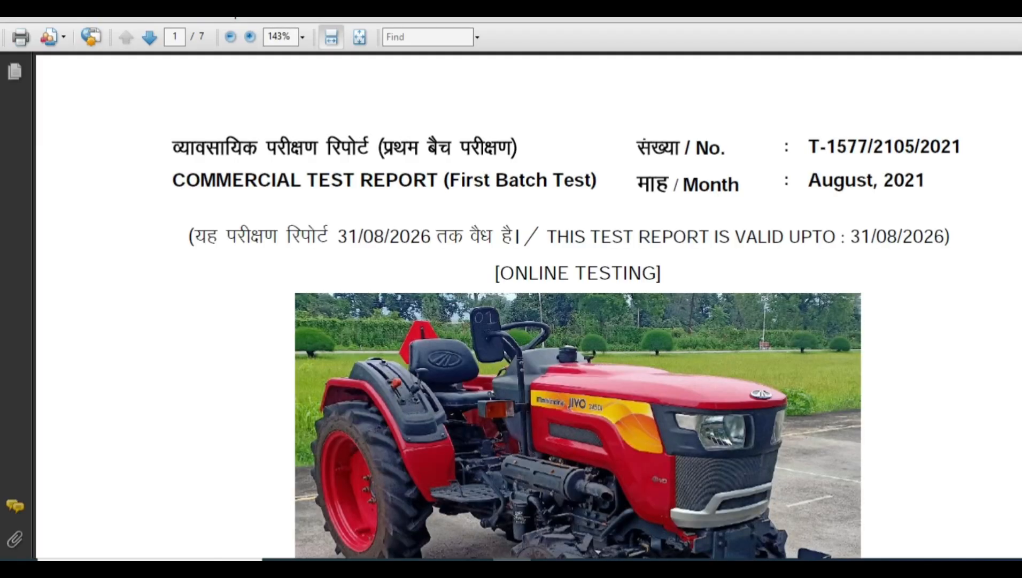
# Scroll through all seven pages of the Mahindra JIVO 245 DI test report, ending on the signed letter.
pyautogui.scroll(-15, 528, 305)
pyautogui.scroll(-8, 529, 304)
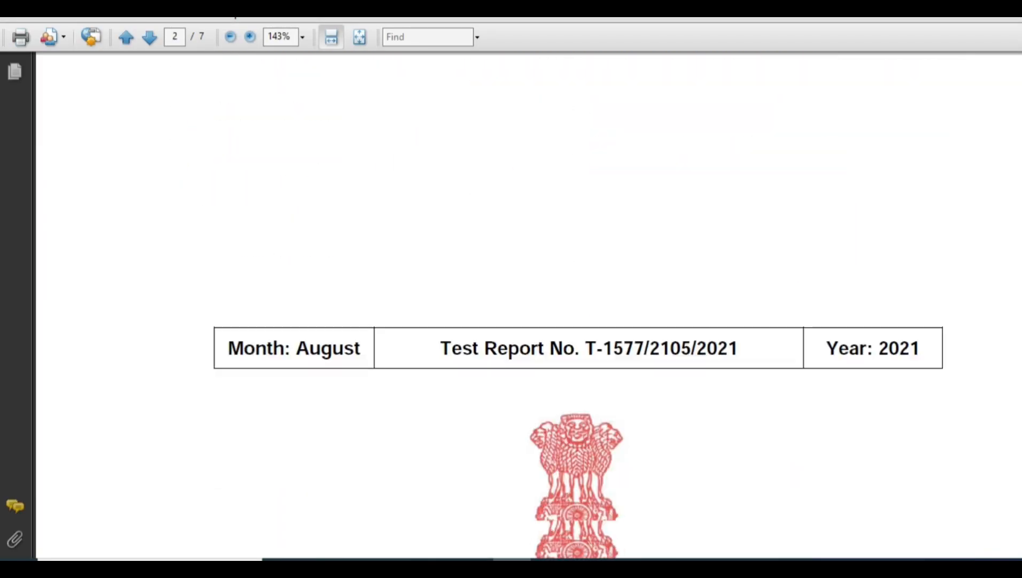
pyautogui.scroll(7, 529, 305)
pyautogui.scroll(10, 529, 305)
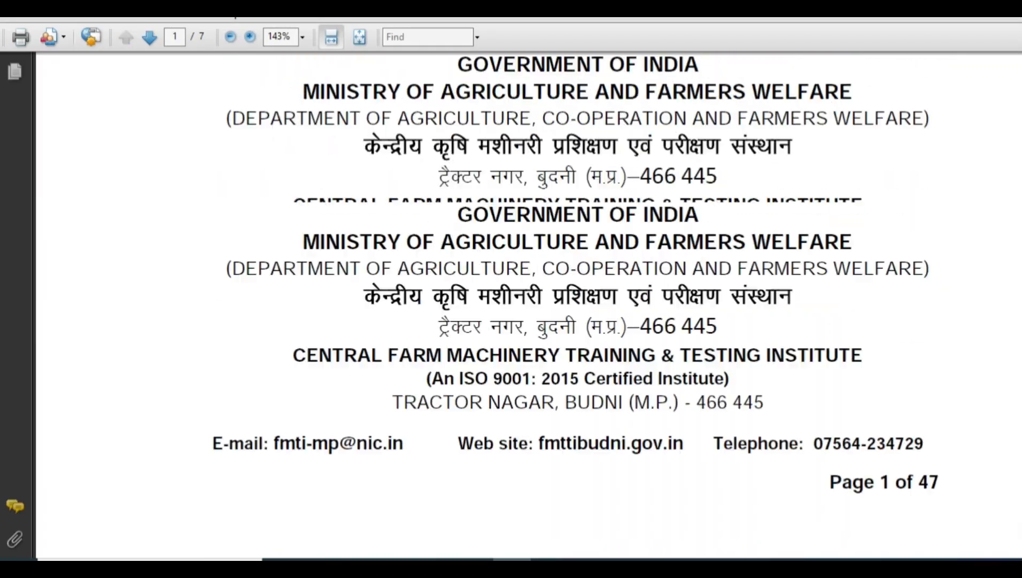
pyautogui.scroll(-3, 529, 305)
pyautogui.scroll(-15, 529, 305)
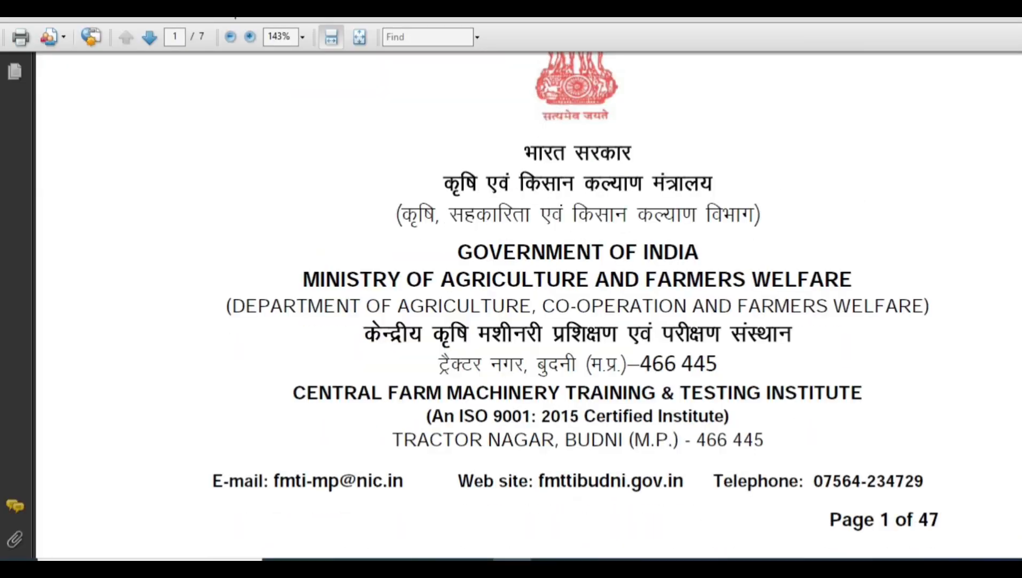
pyautogui.scroll(-15, 529, 305)
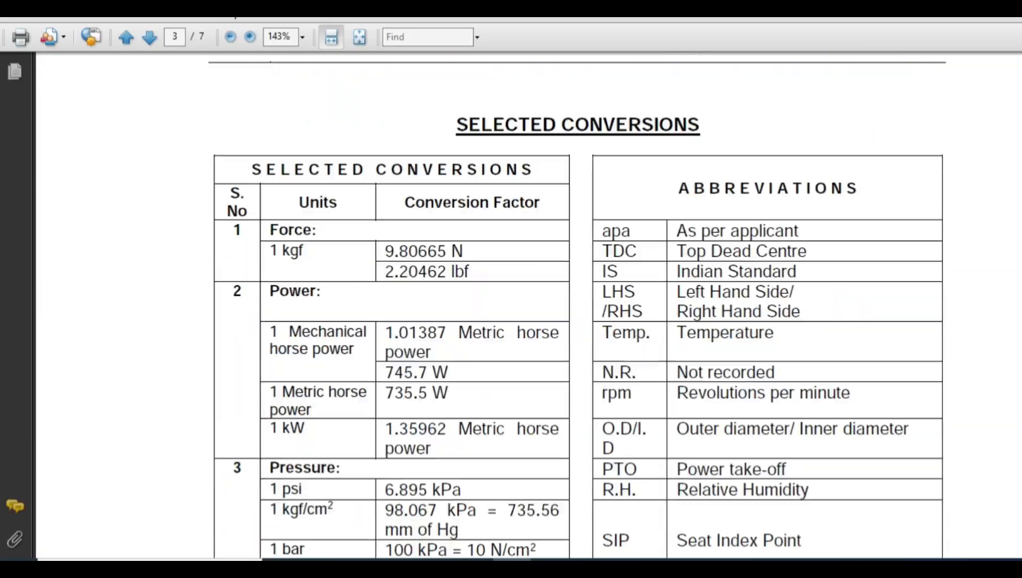
pyautogui.scroll(-20, 529, 305)
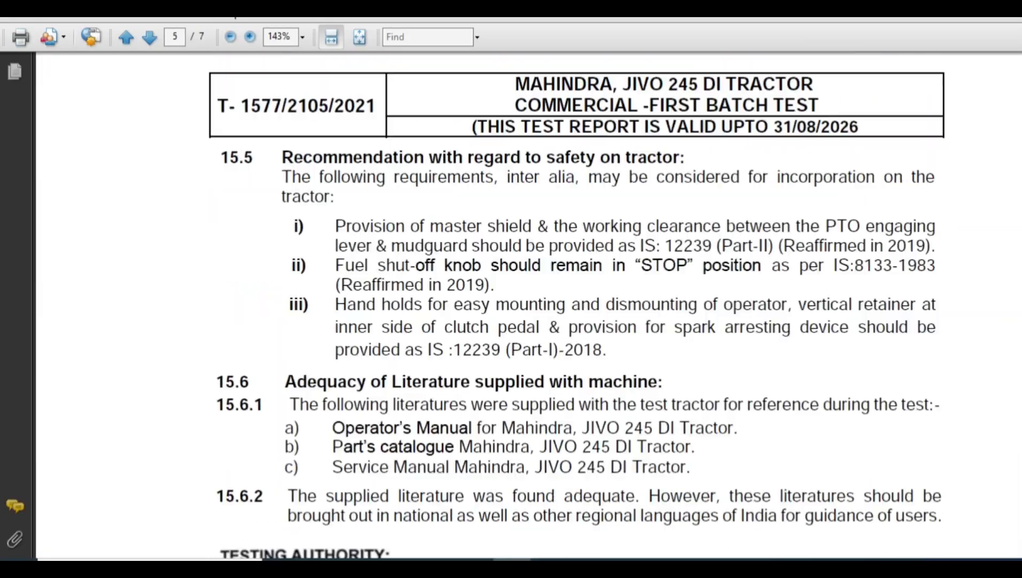
pyautogui.scroll(-15, 529, 305)
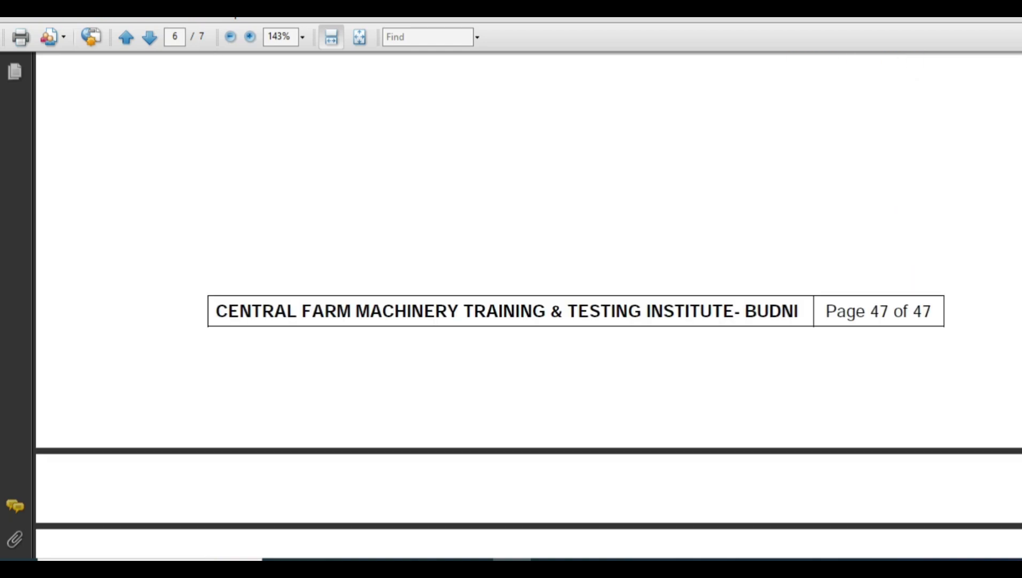
pyautogui.scroll(-8, 529, 305)
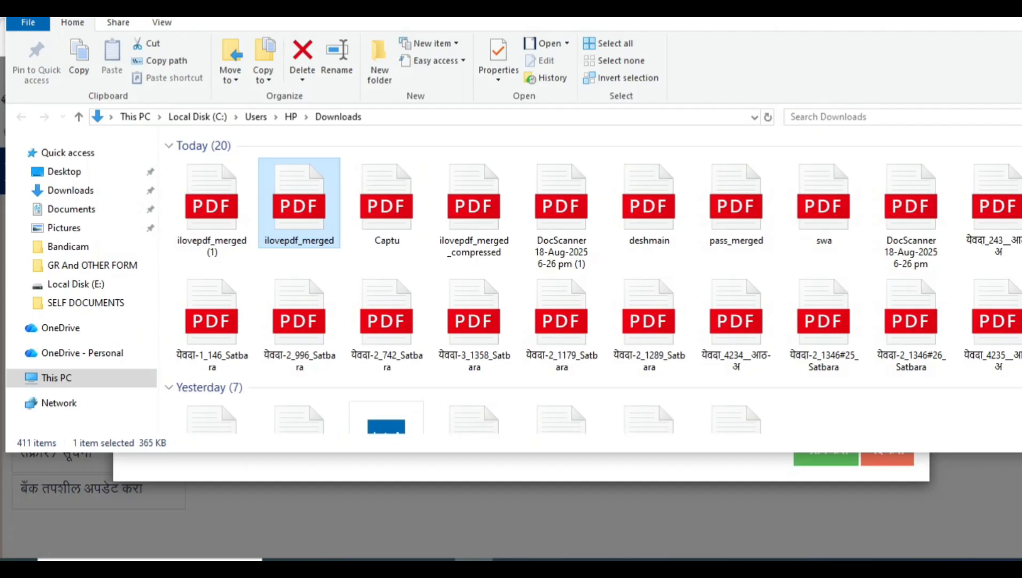
# Back in the portal, pick ilovepdf_merged as the quotation file.
pyautogui.hotkey('alt', 'Tab')
pyautogui.click(183, 279)
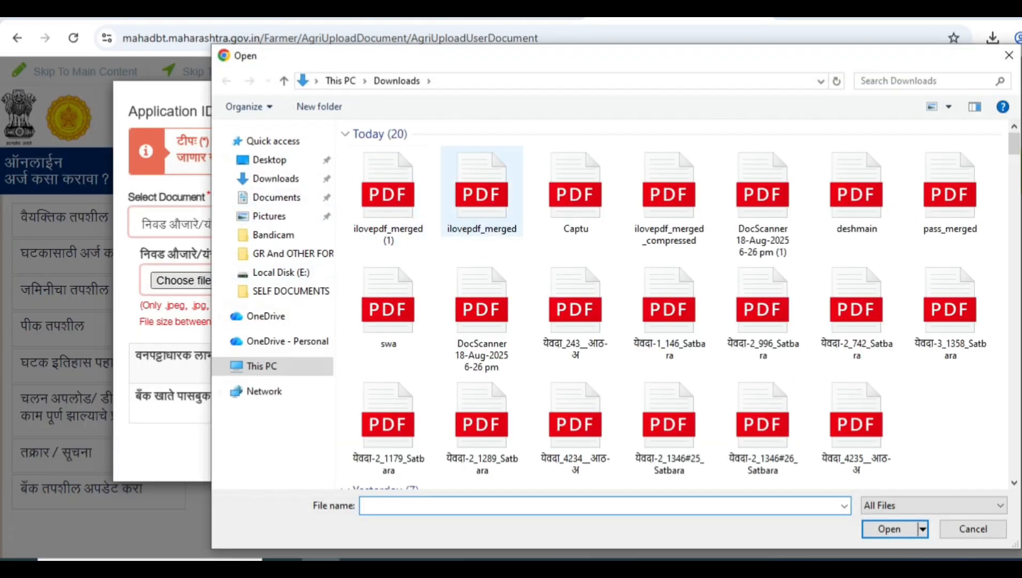
pyautogui.click(481, 192)
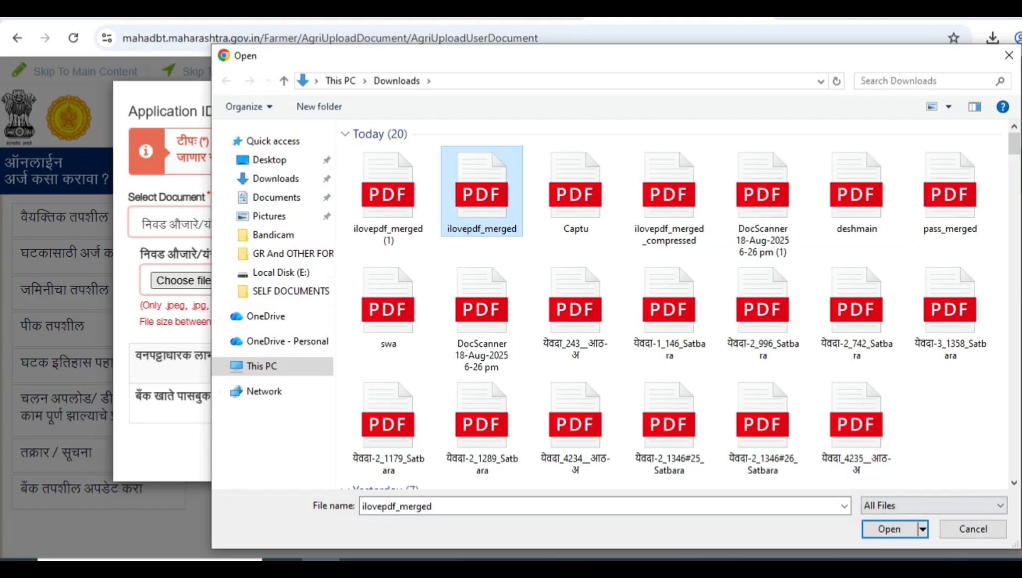
pyautogui.click(889, 528)
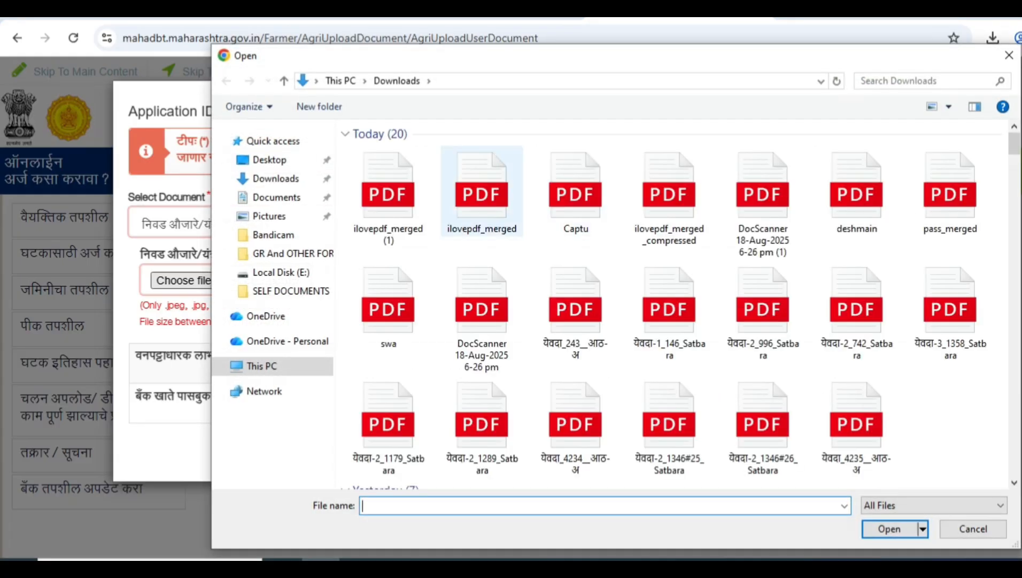
# Rename the PDF to ilovemerged and upload it as the tool/machine quotation.
pyautogui.click(481, 191)
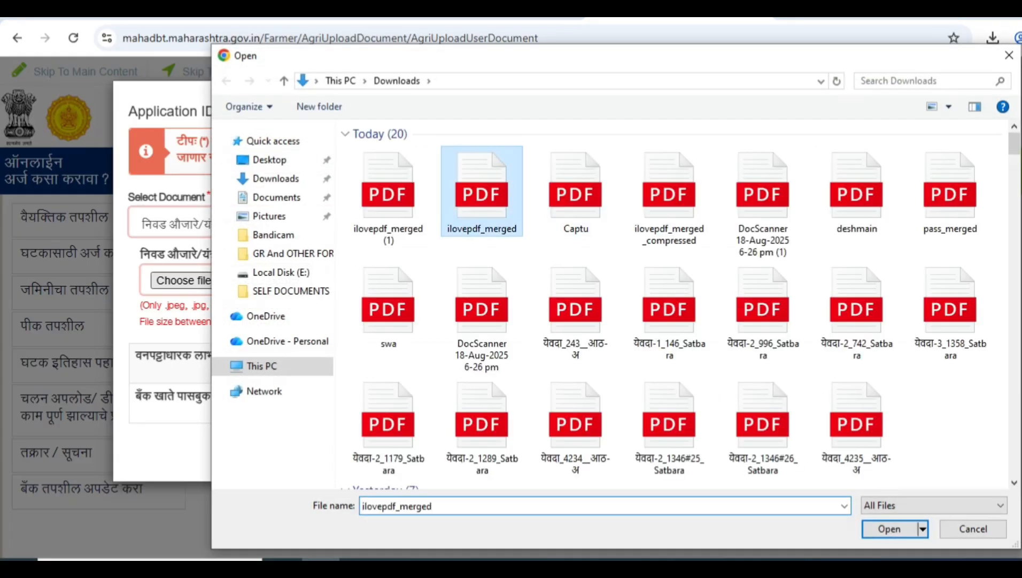
pyautogui.rightClick(493, 207)
pyautogui.click(532, 503)
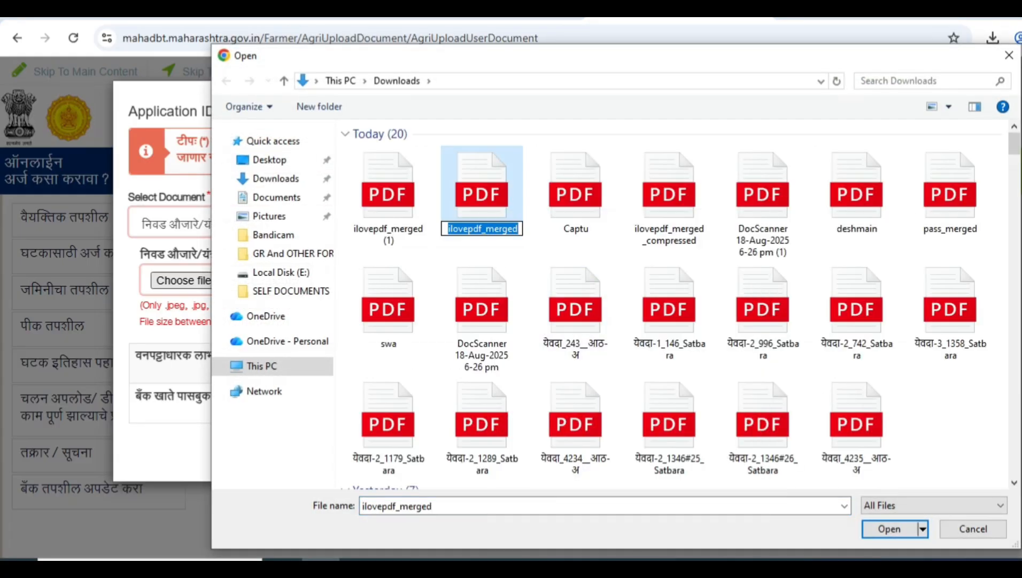
pyautogui.click(486, 228)
pyautogui.press('BackSpace')
pyautogui.press('BackSpace')
pyautogui.press('BackSpace')
pyautogui.press('BackSpace')
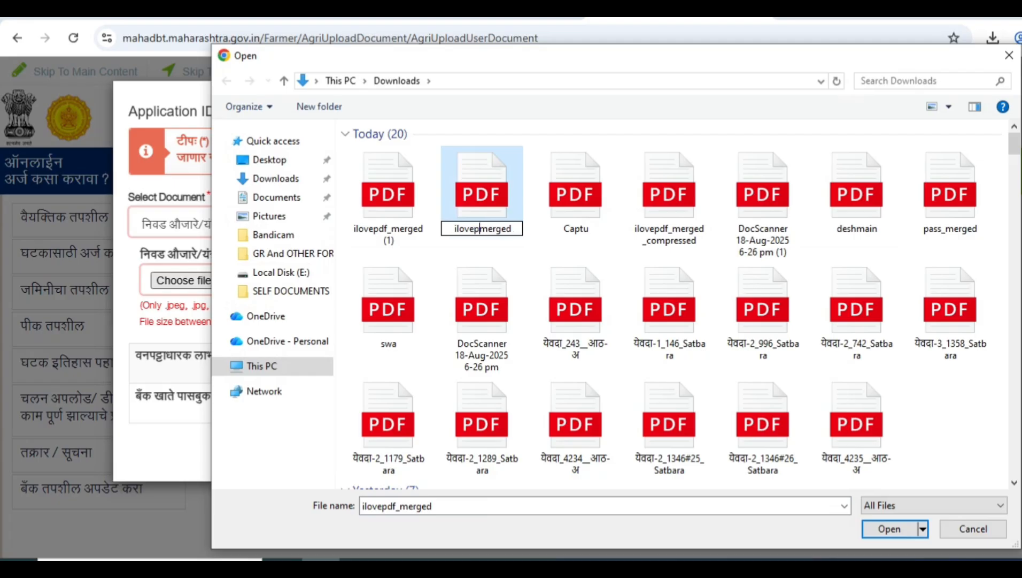
pyautogui.press('Return')
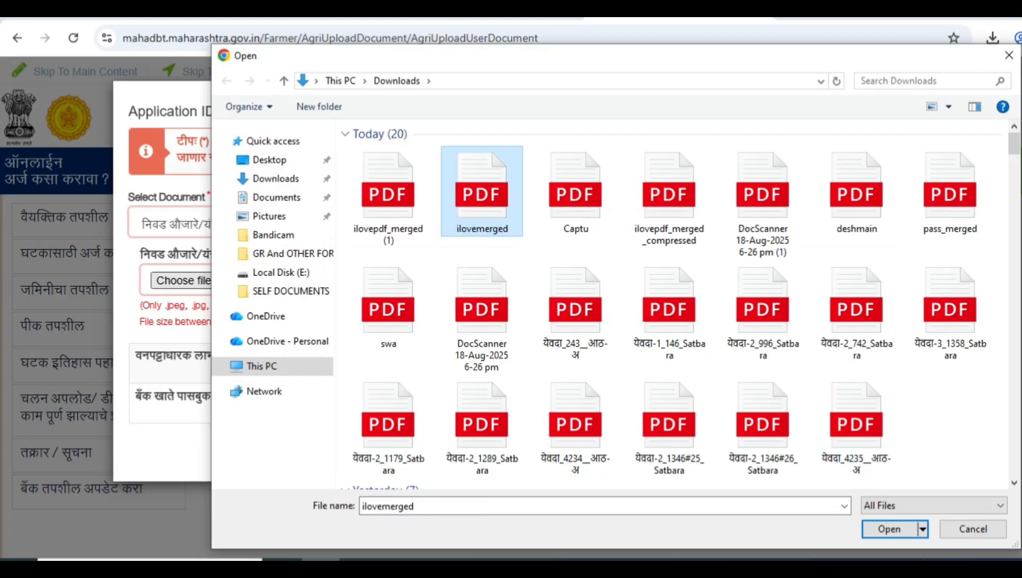
pyautogui.click(889, 528)
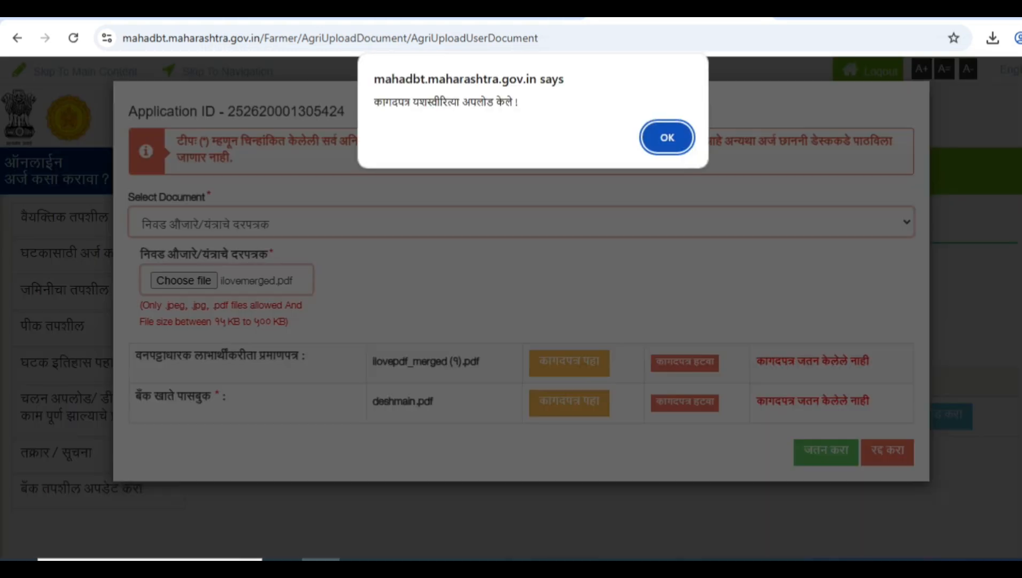
pyautogui.press('Return')
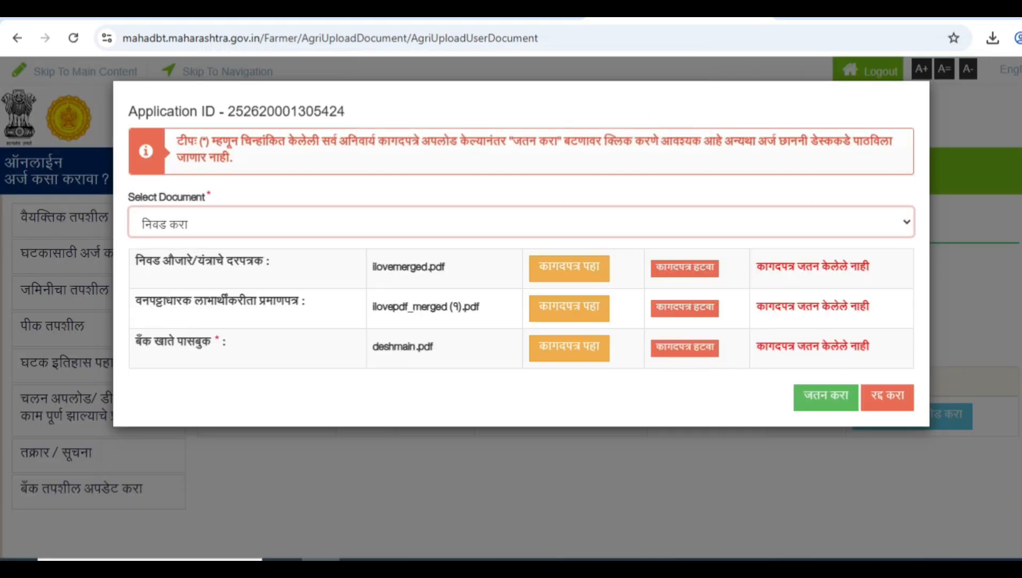
# Save the passbook, certificate and quotation with जतन करा, confirming the submit and saved alerts.
pyautogui.moveTo(146, 111); pyautogui.dragTo(205, 197)
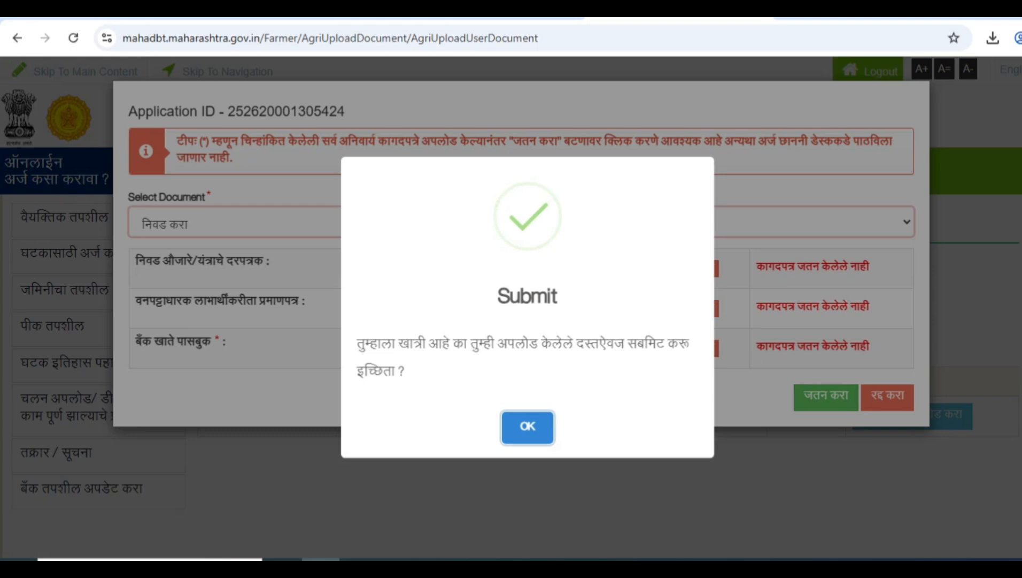
pyautogui.press('Return')
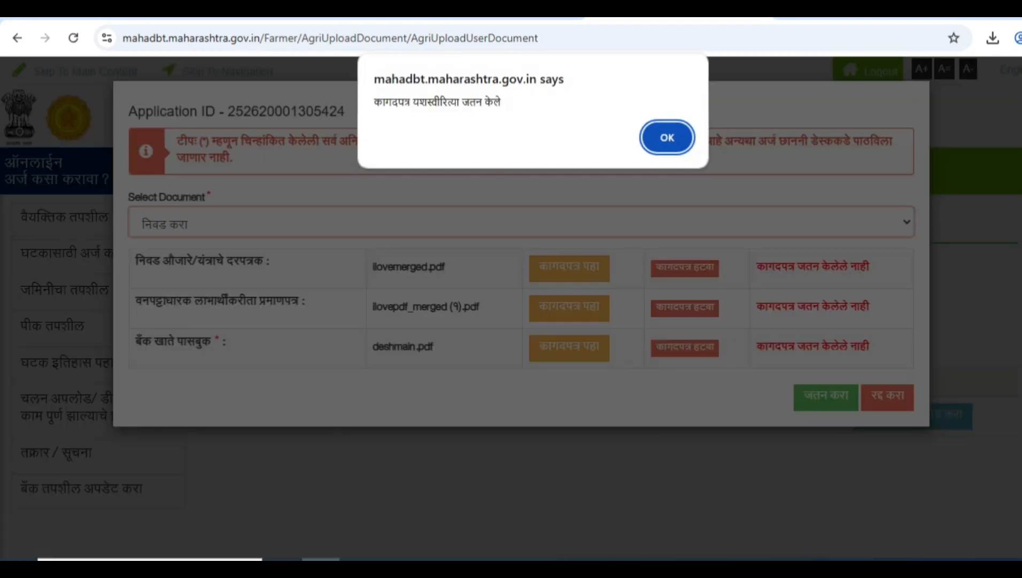
pyautogui.moveTo(374, 101); pyautogui.dragTo(502, 101)
pyautogui.click(502, 102)
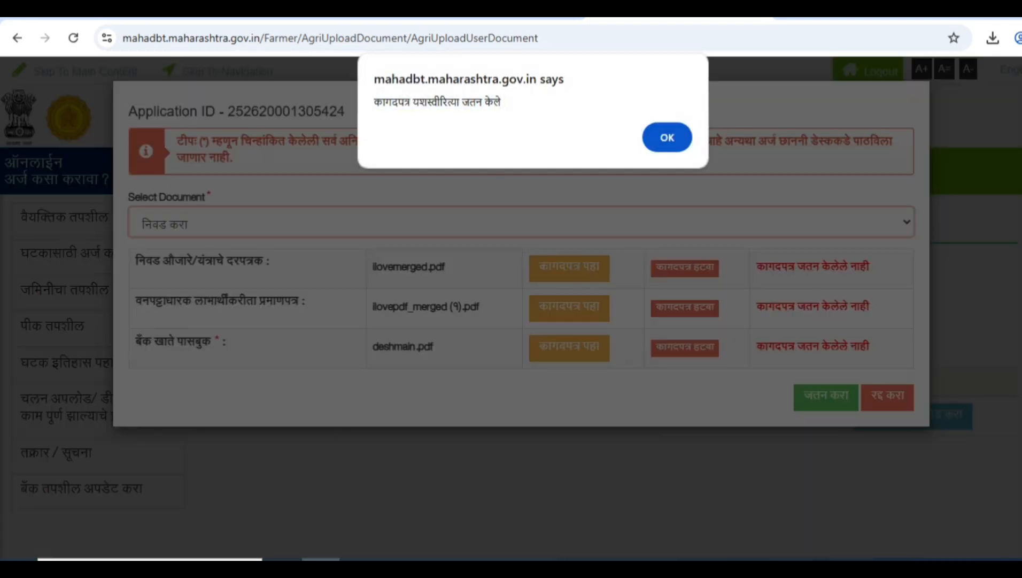
pyautogui.press('Return')
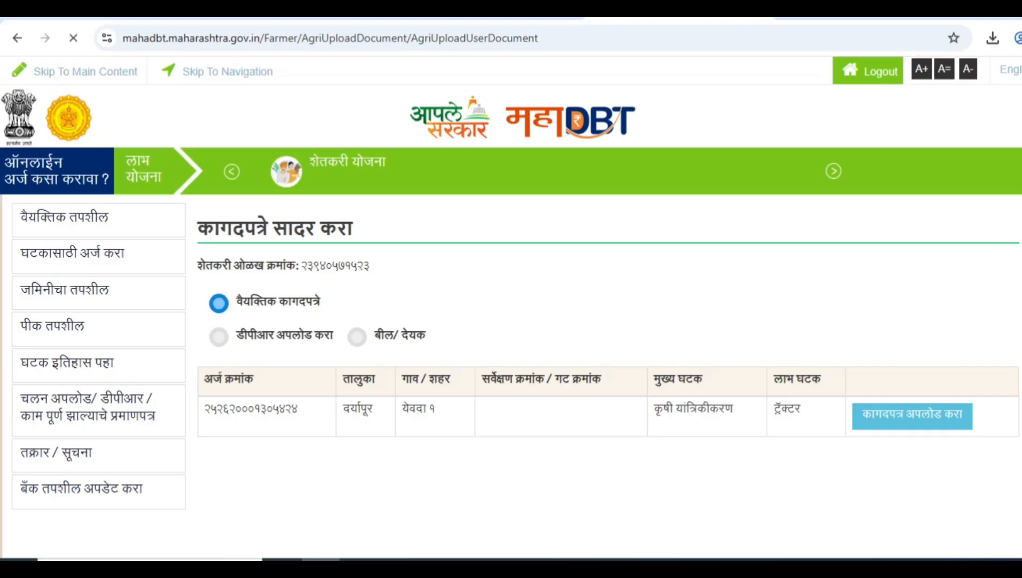